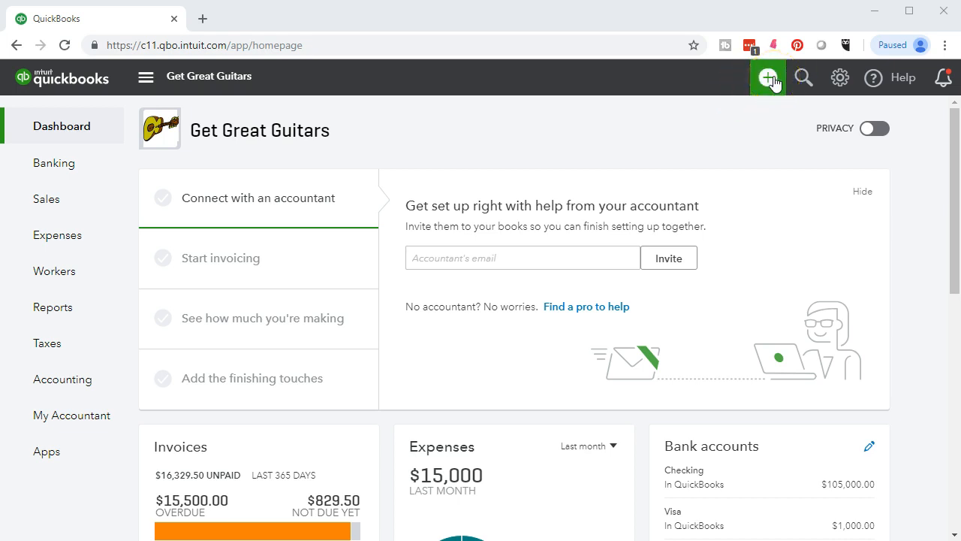
Step: Start a new customer payment receipt and choose Jones Guitars as the customer
click(772, 78)
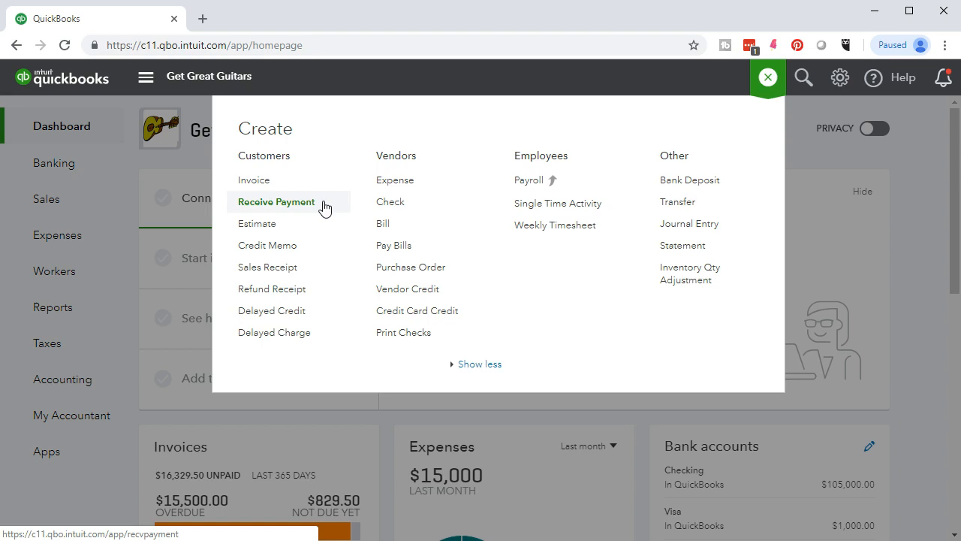
click(301, 273)
click(314, 212)
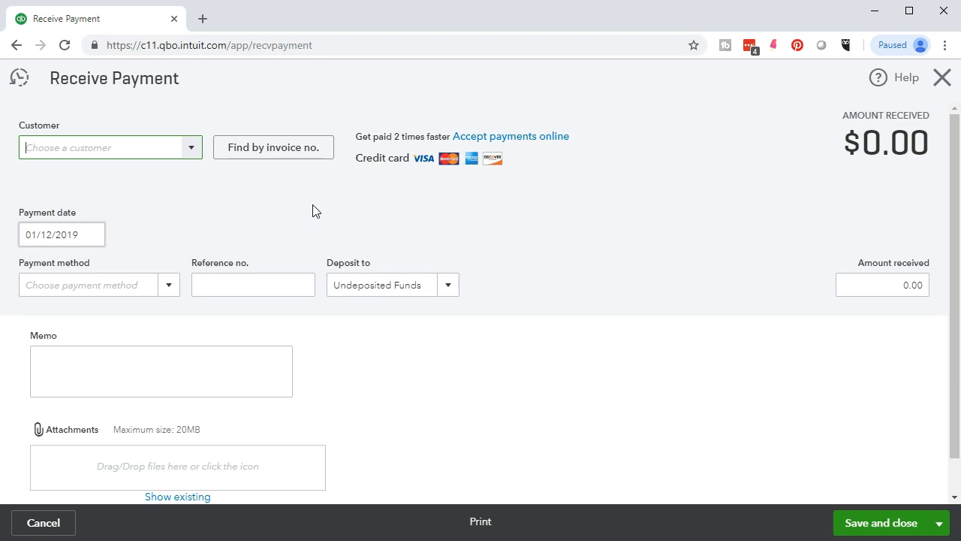
click(191, 148)
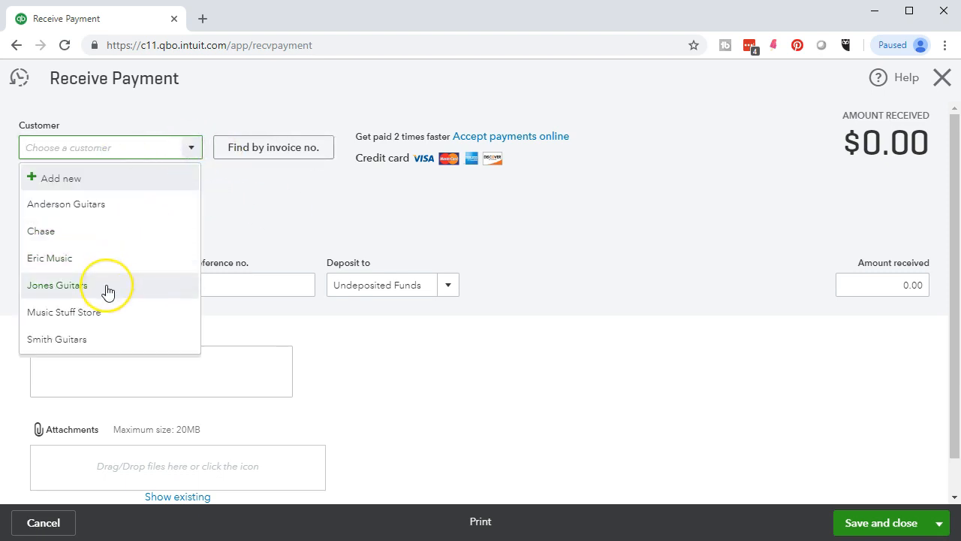
text(Jo)
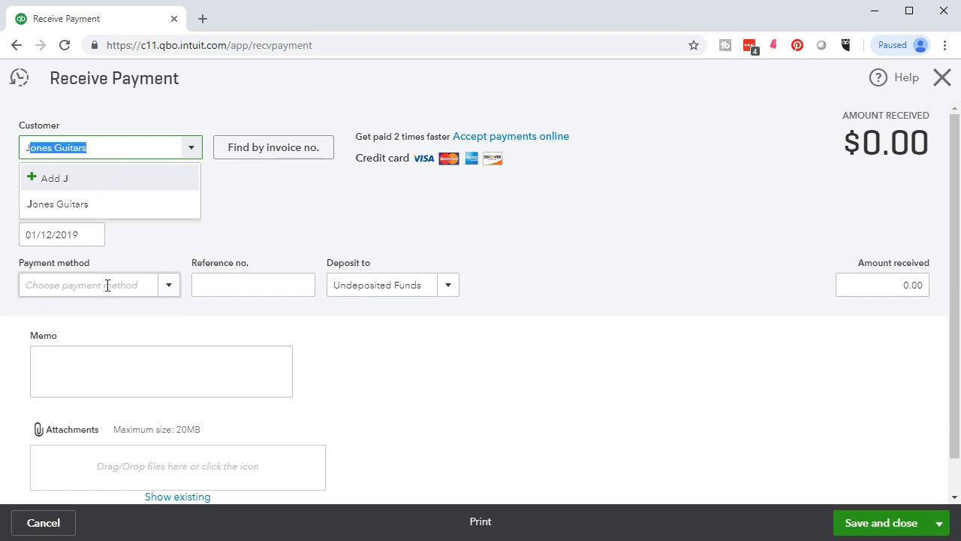
text(n)
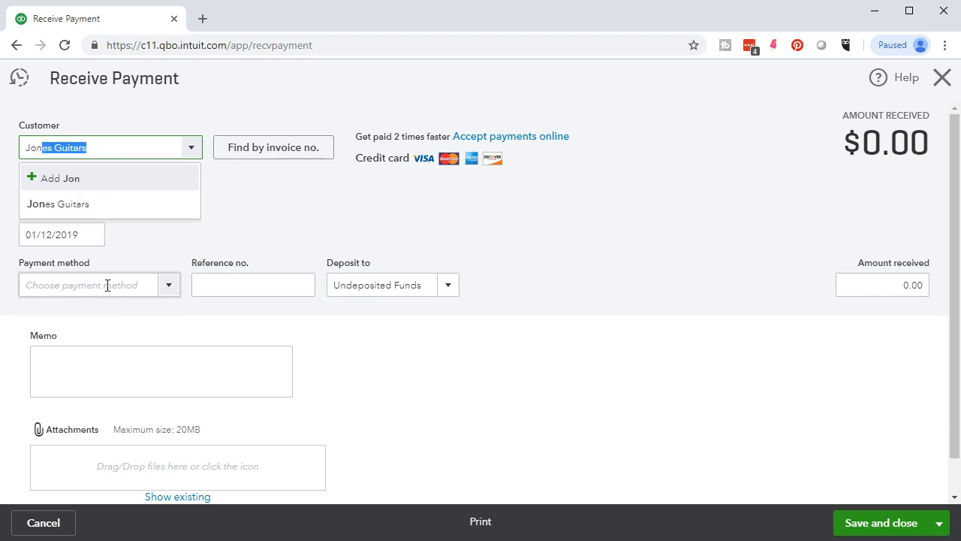
key(Tab)
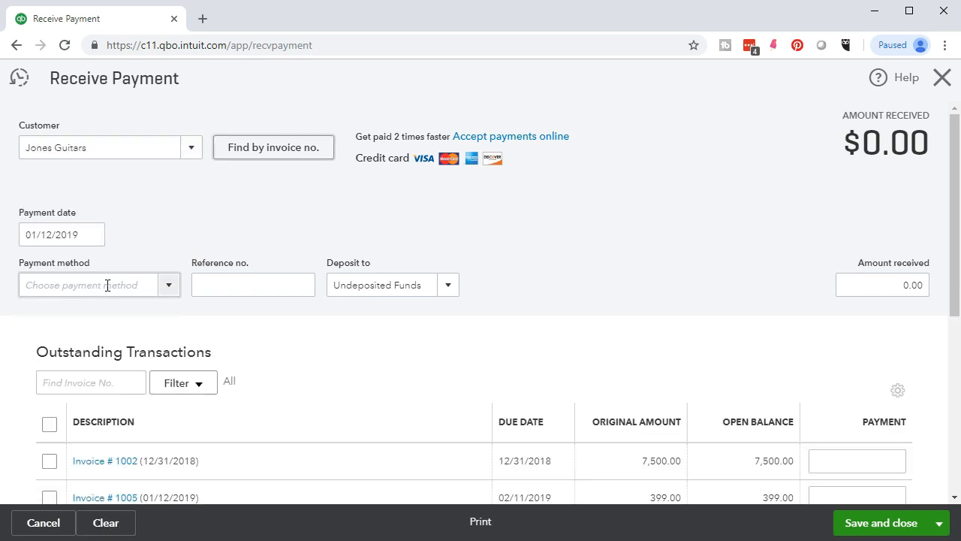
Step: Set the payment method to Cash, with Undeposited Funds as the account to deposit to
click(77, 234)
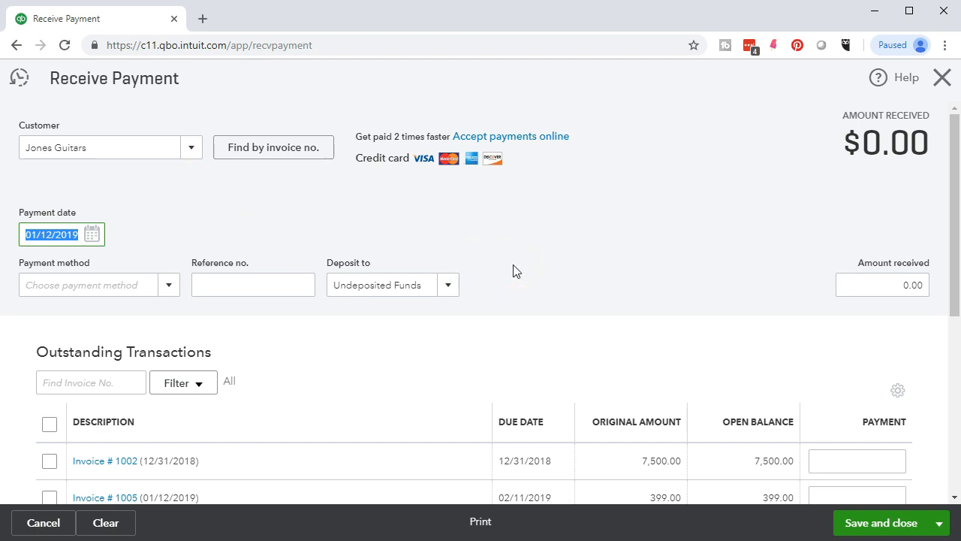
click(170, 287)
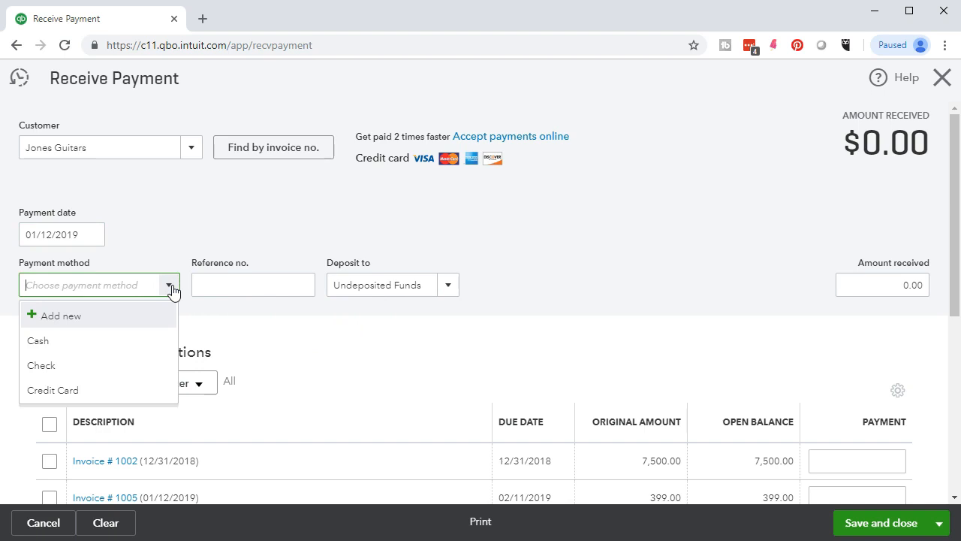
click(147, 349)
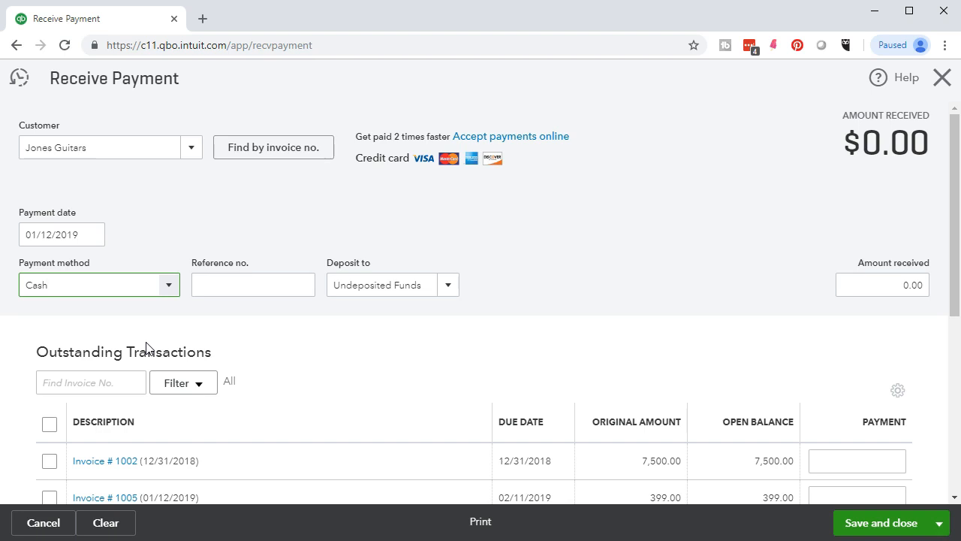
click(260, 284)
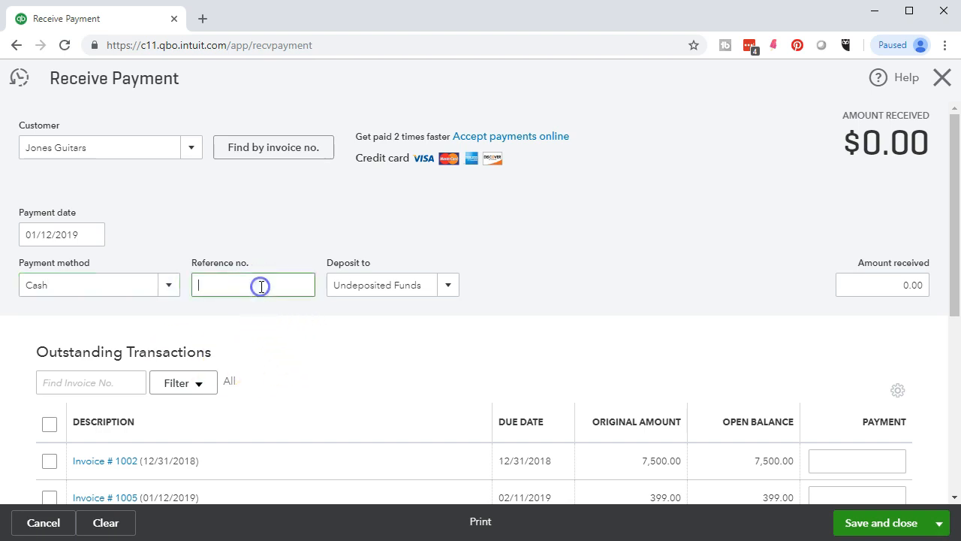
click(450, 284)
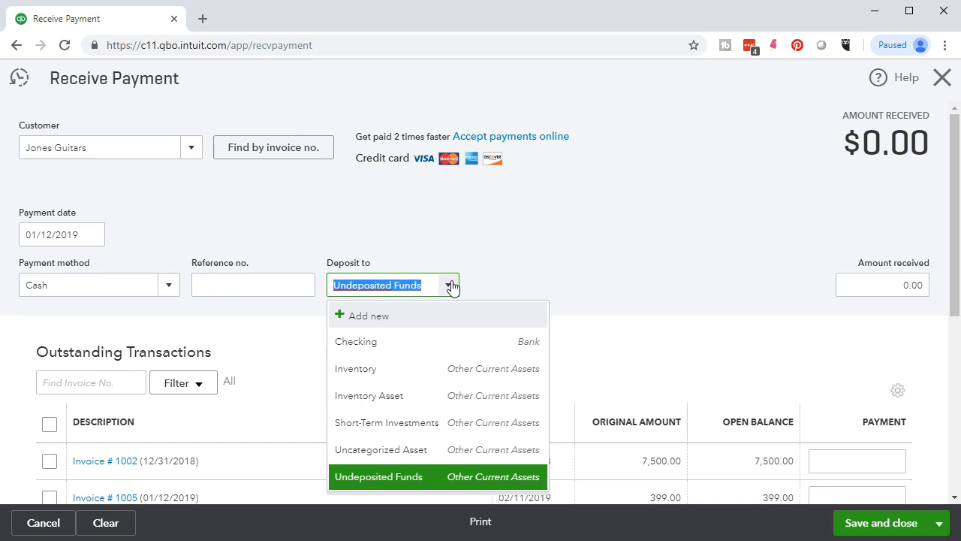
click(541, 269)
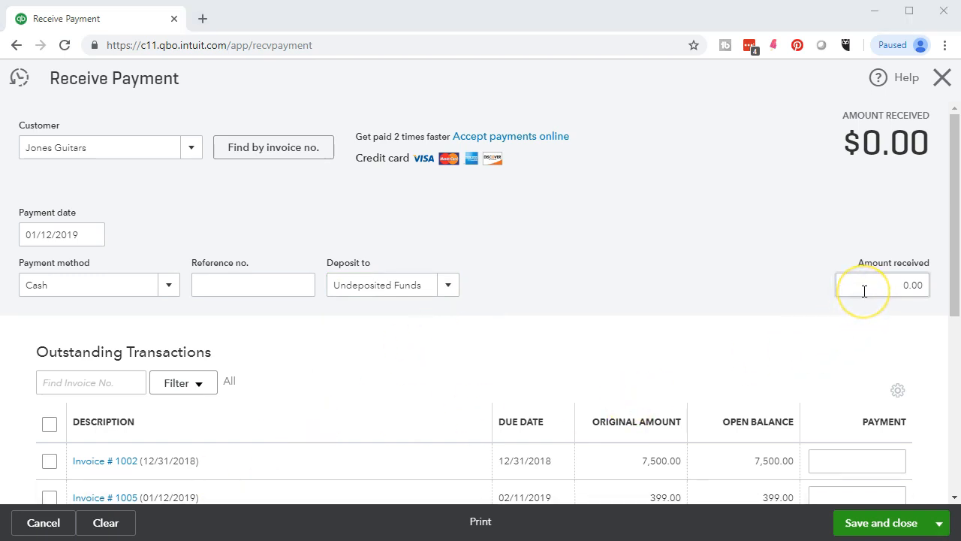
scroll(606, 332, down, 1)
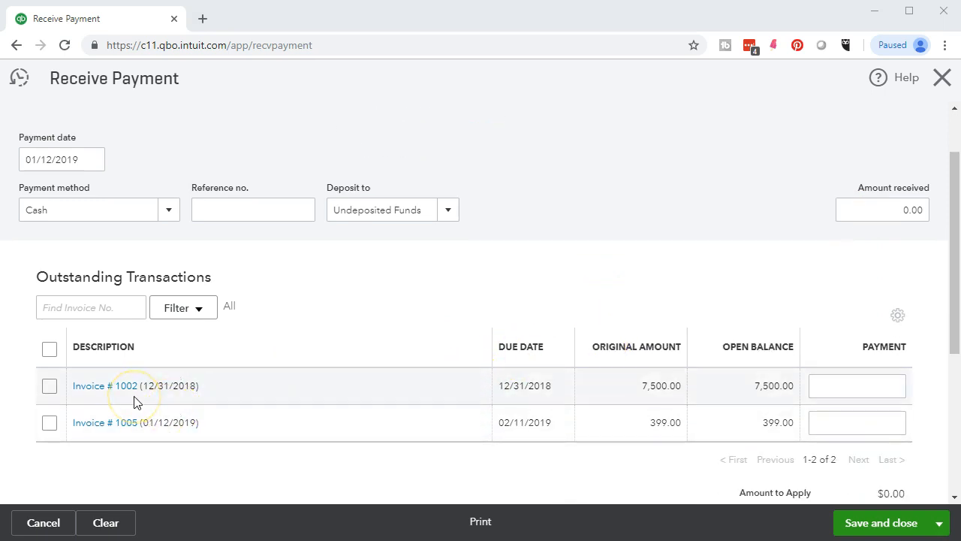
scroll(135, 402, up, 1)
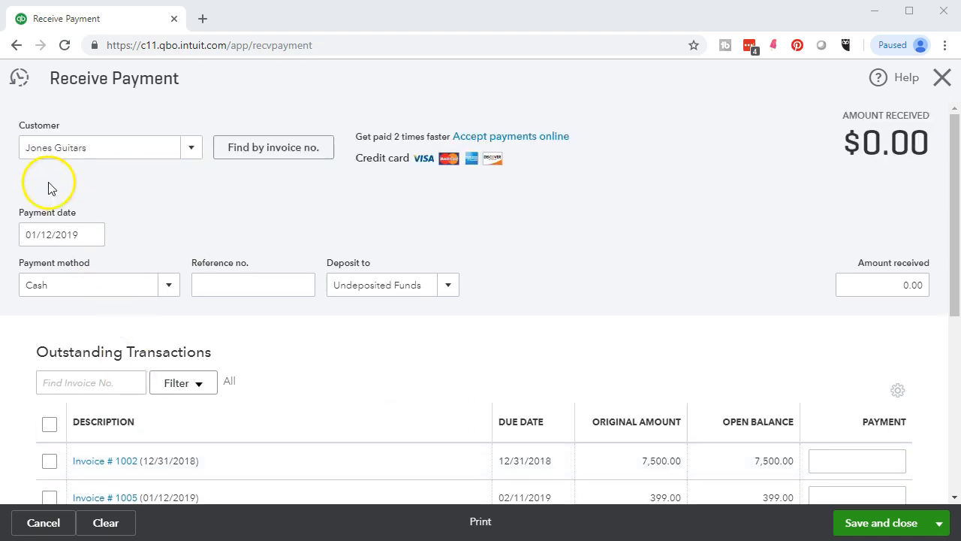
scroll(151, 244, down, 1)
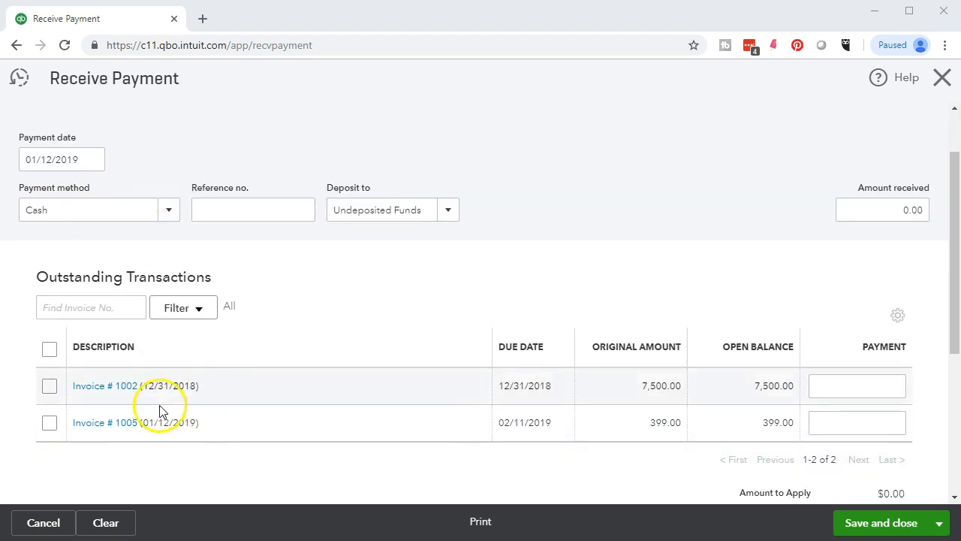
click(120, 391)
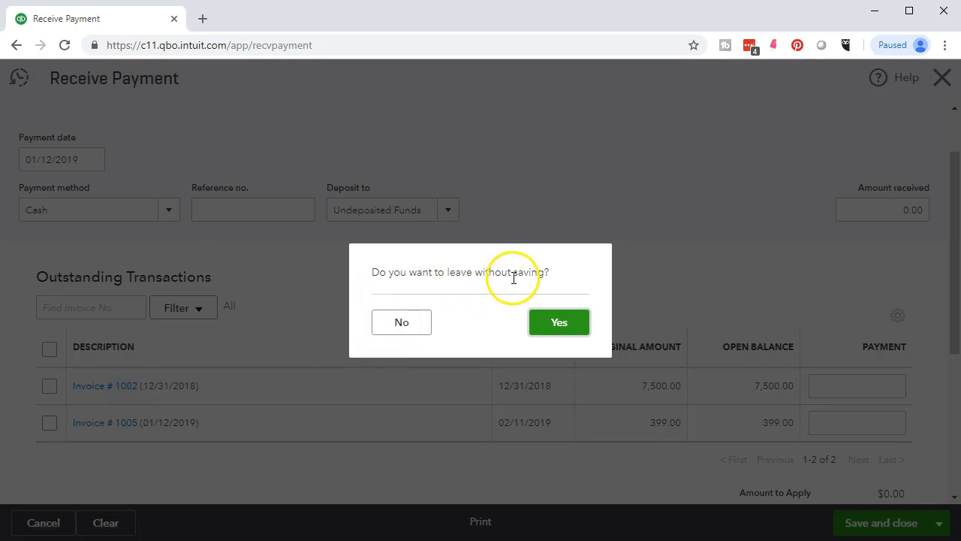
click(410, 326)
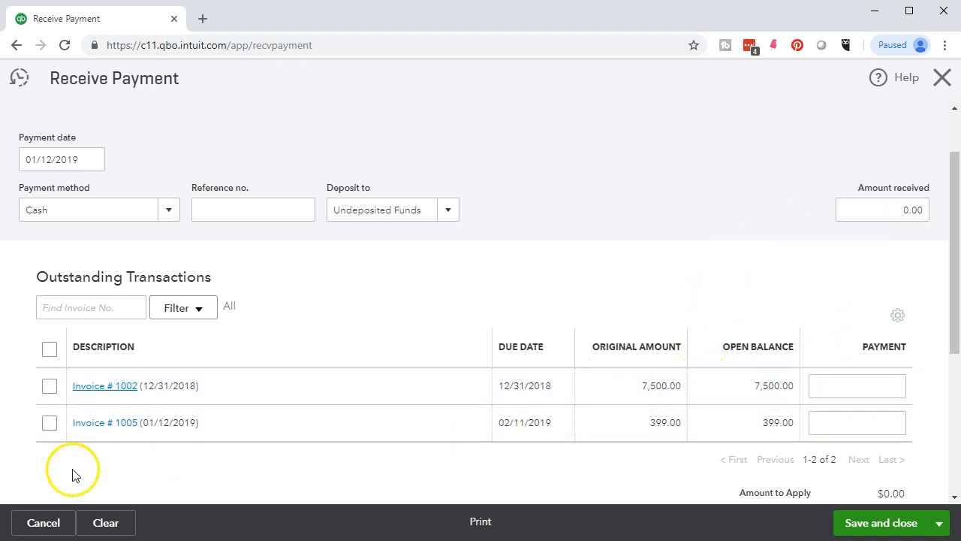
Step: Apply a 7,500.00 payment to the invoice dated 12/31/2018 and save the receipt, starting a new one
click(49, 386)
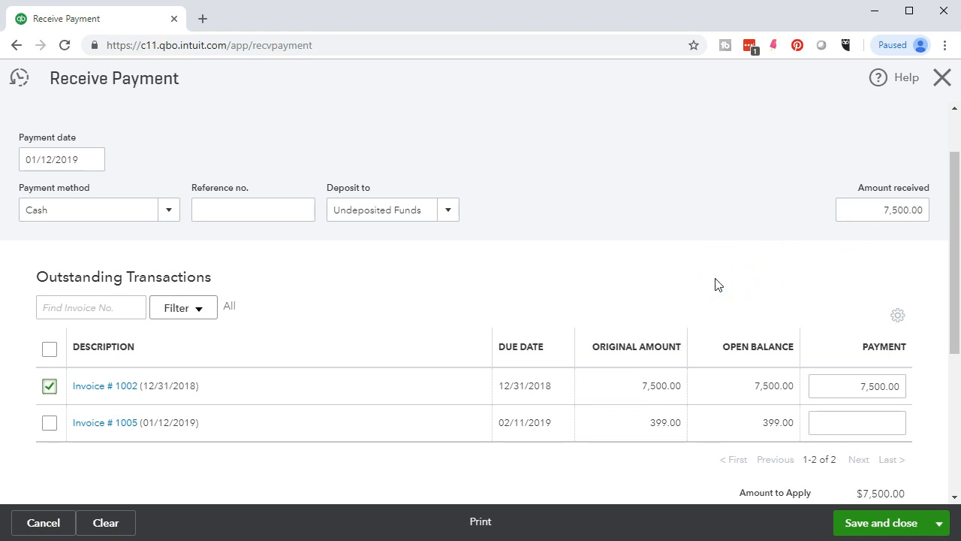
scroll(715, 284, up, 1)
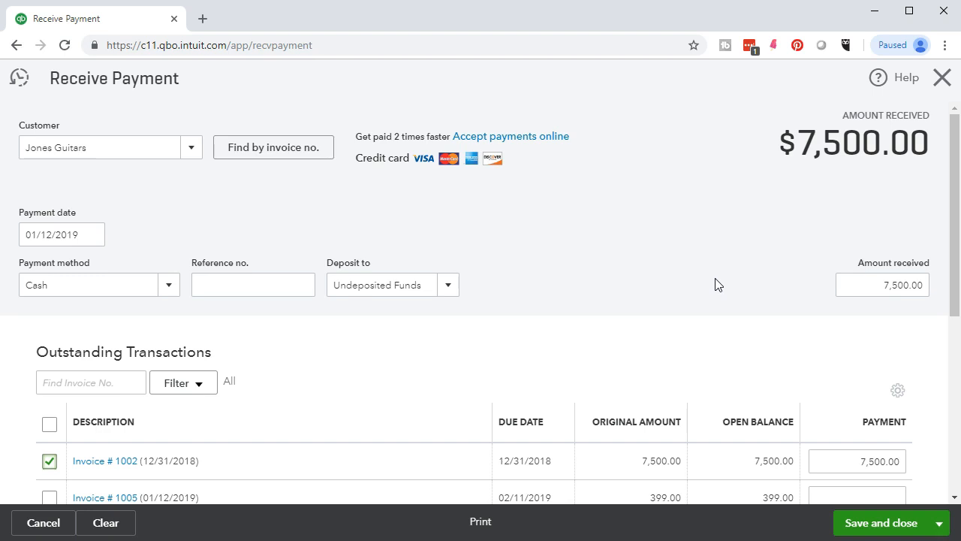
scroll(717, 283, down, 2)
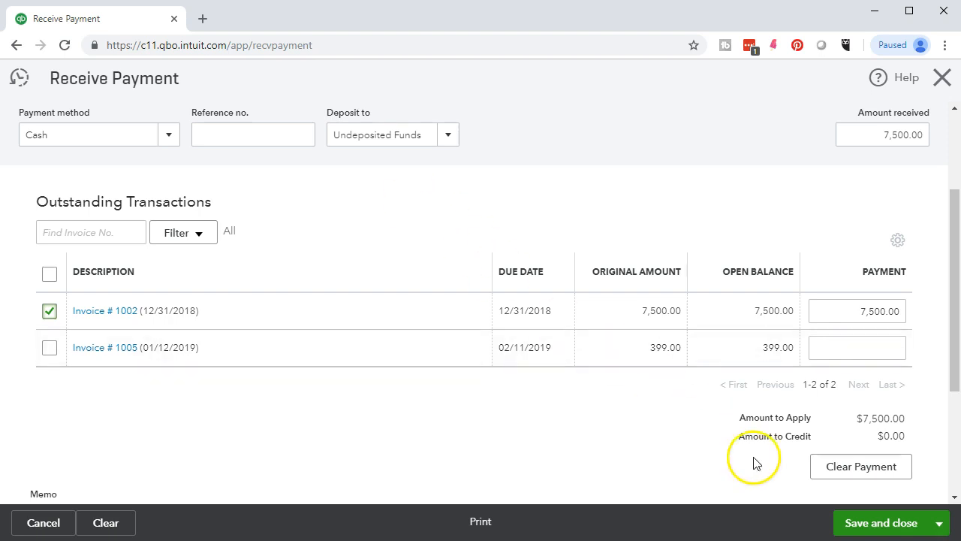
click(940, 526)
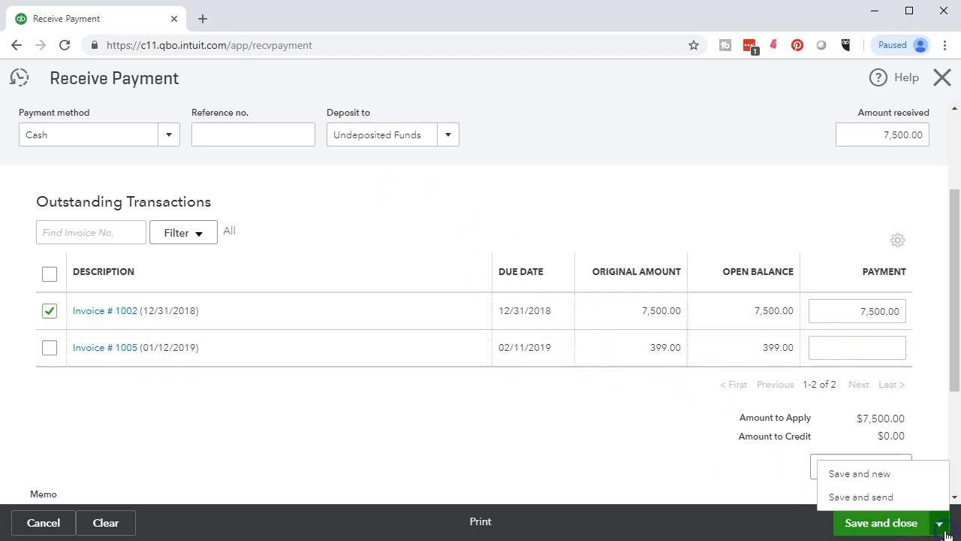
click(897, 481)
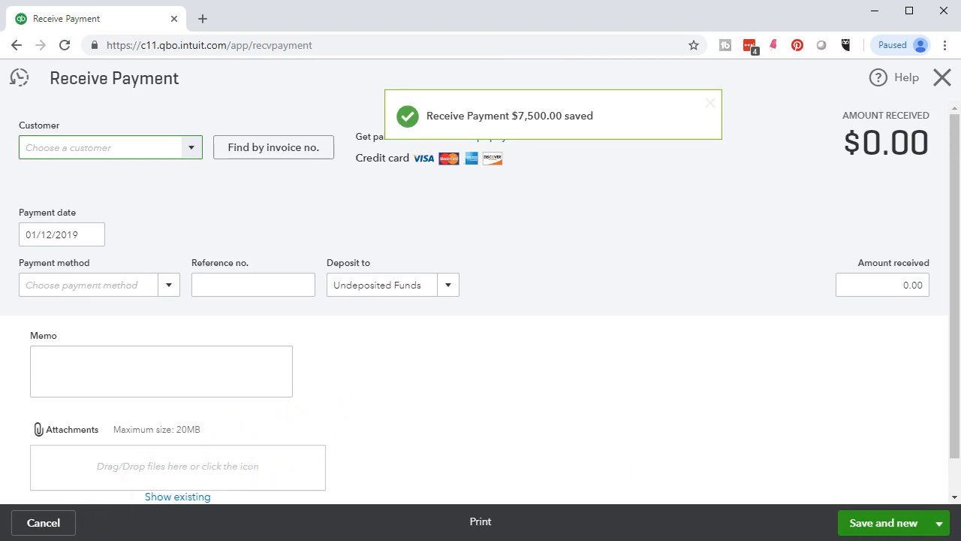
Step: Choose Smith Guitars as the customer for the new payment
click(191, 156)
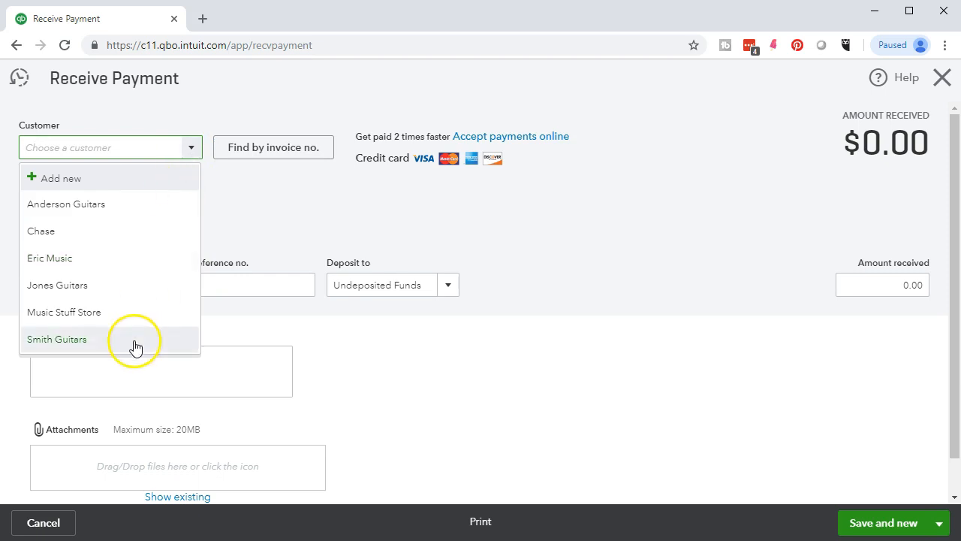
text(smu)
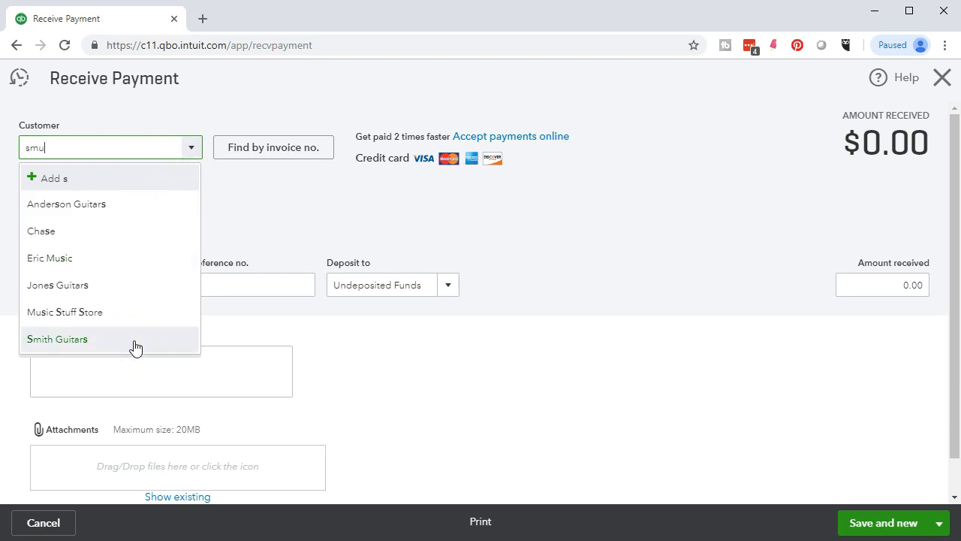
key(BackSpace)
text(ith Guitar)
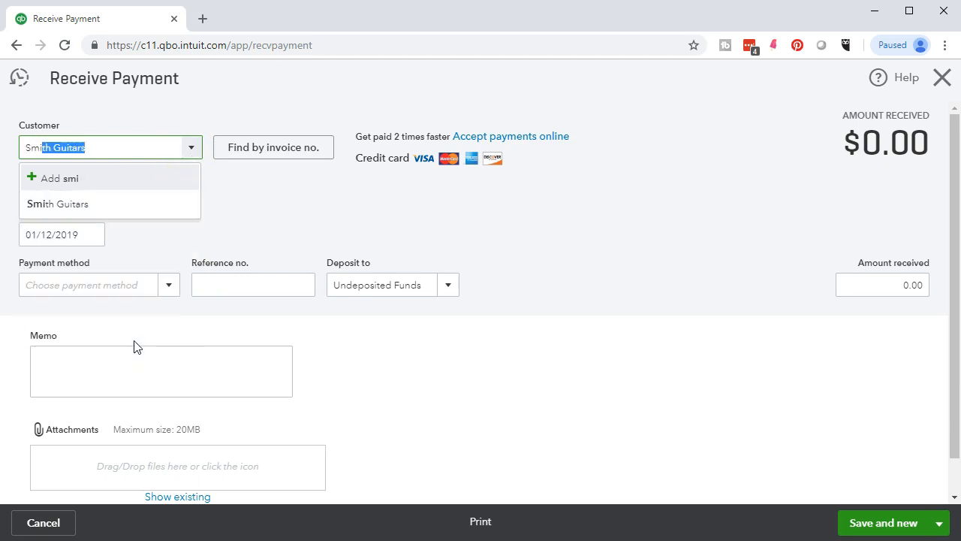
key(Tab)
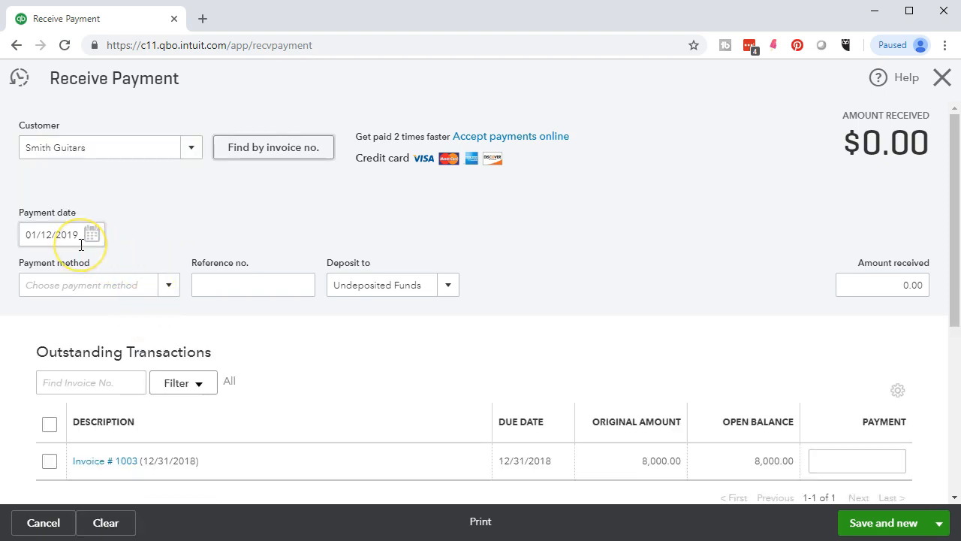
Step: Set the payment method to Check, with Undeposited Funds as the account to deposit to
scroll(165, 218, down, 1)
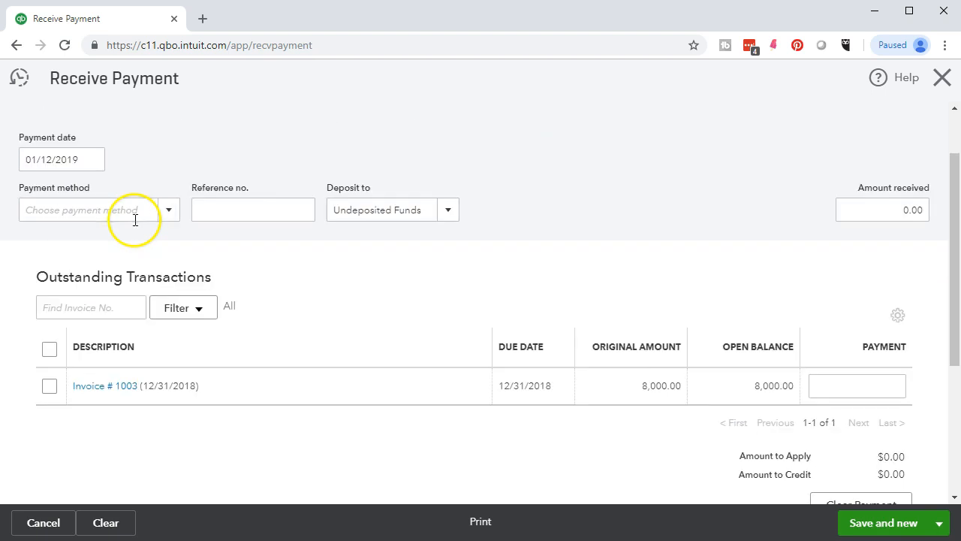
click(169, 211)
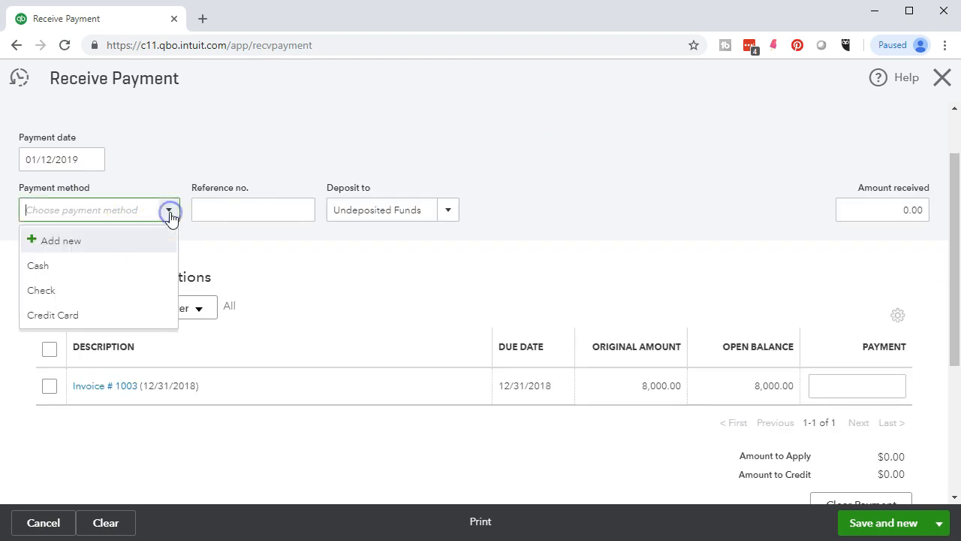
click(93, 287)
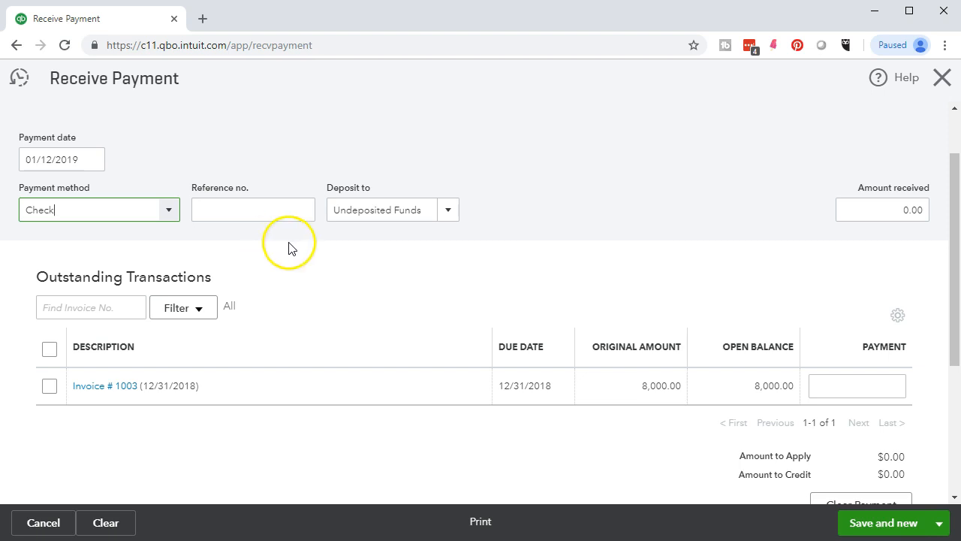
click(448, 212)
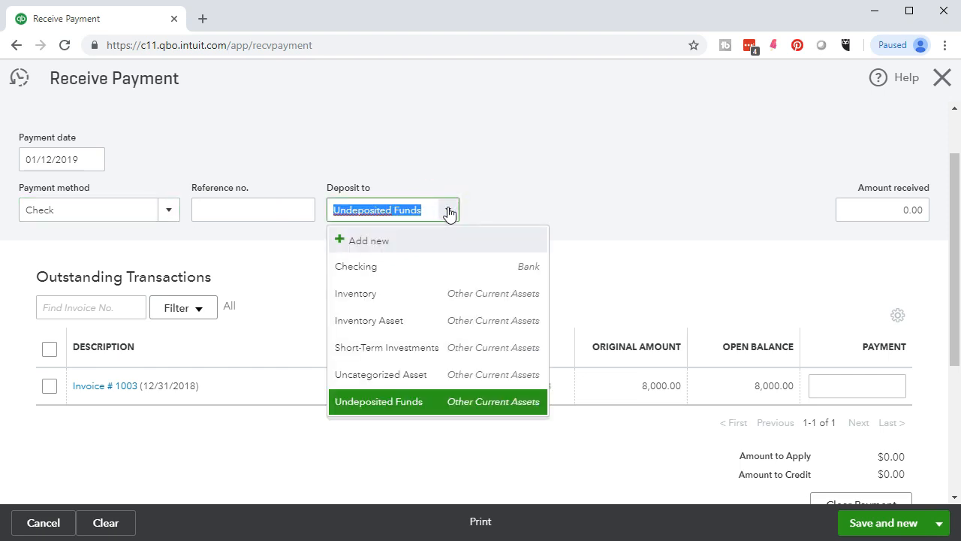
click(448, 212)
click(618, 182)
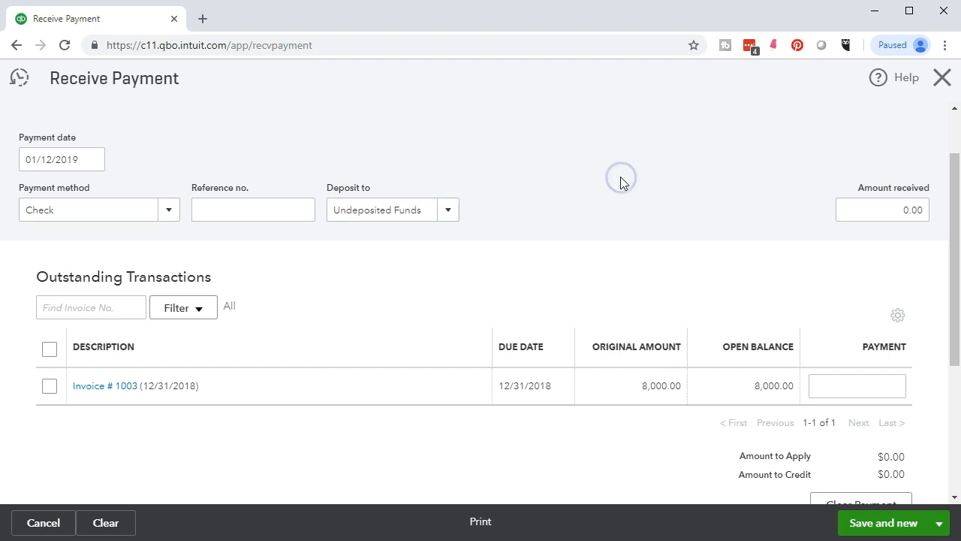
Step: Apply an 8,000.00 payment to the customer's outstanding invoice dated 12/31/2018
scroll(620, 182, down, 1)
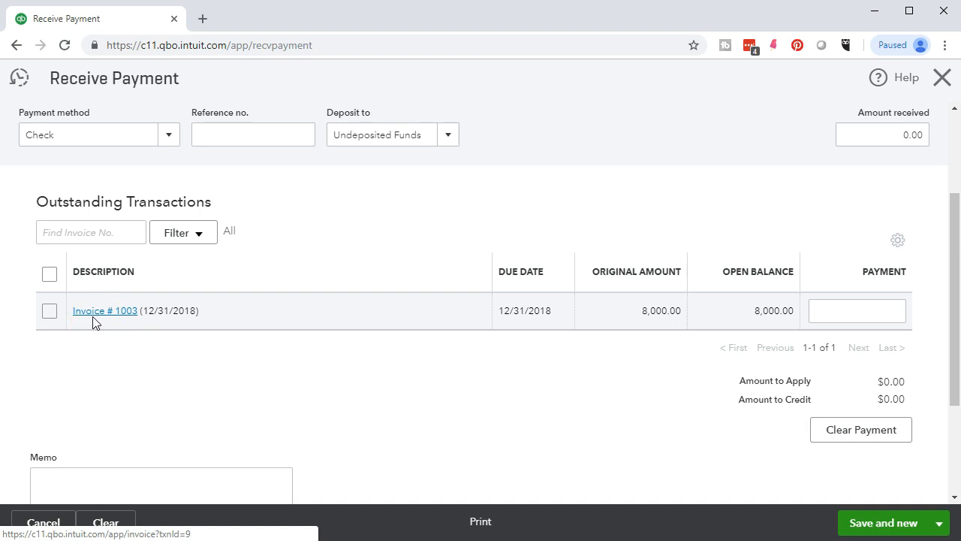
click(51, 316)
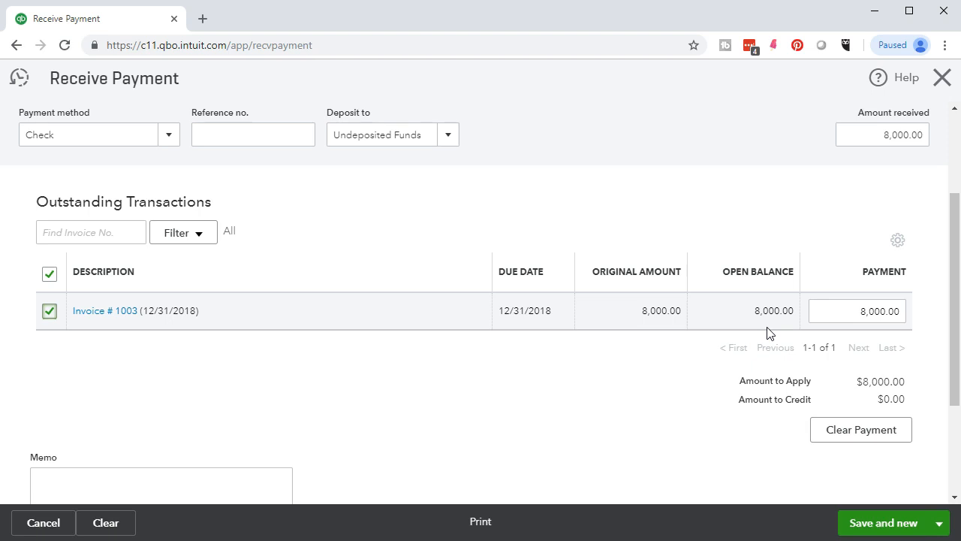
scroll(341, 383, up, 2)
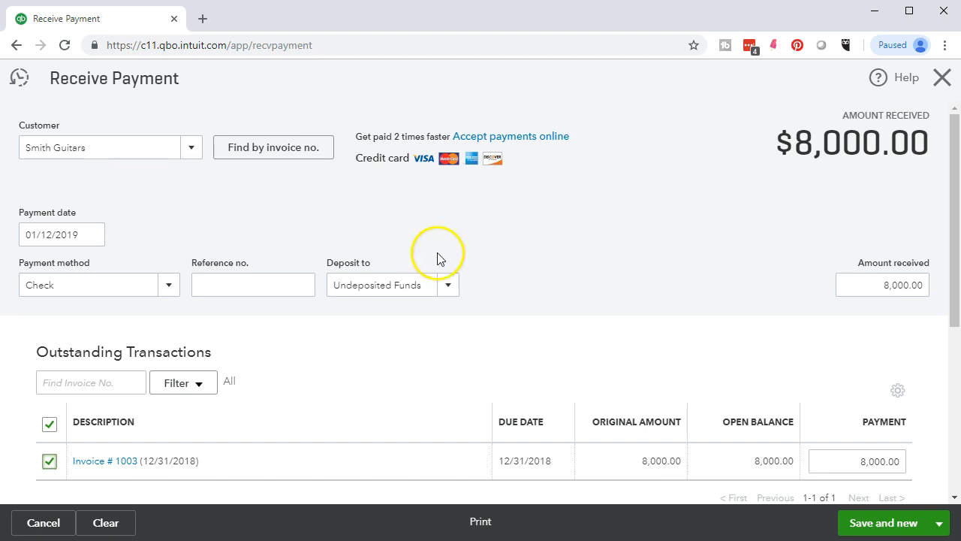
scroll(548, 284, down, 2)
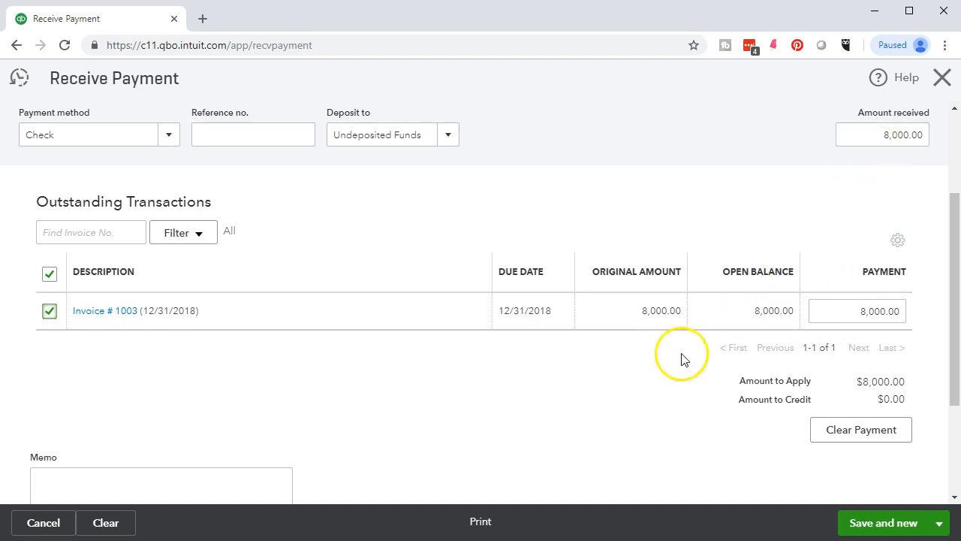
Step: Save the Smith Guitars payment and close the payment form
scroll(652, 385, down, 1)
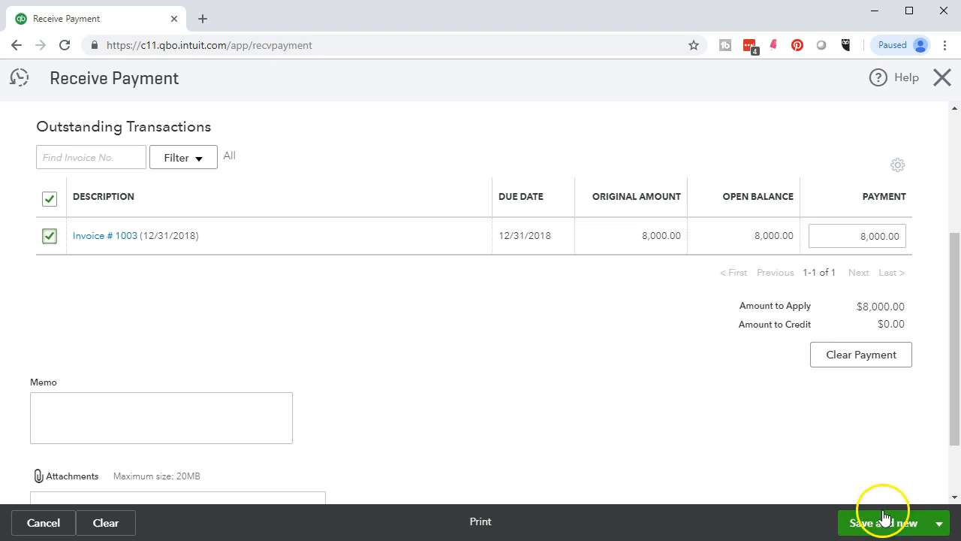
click(938, 525)
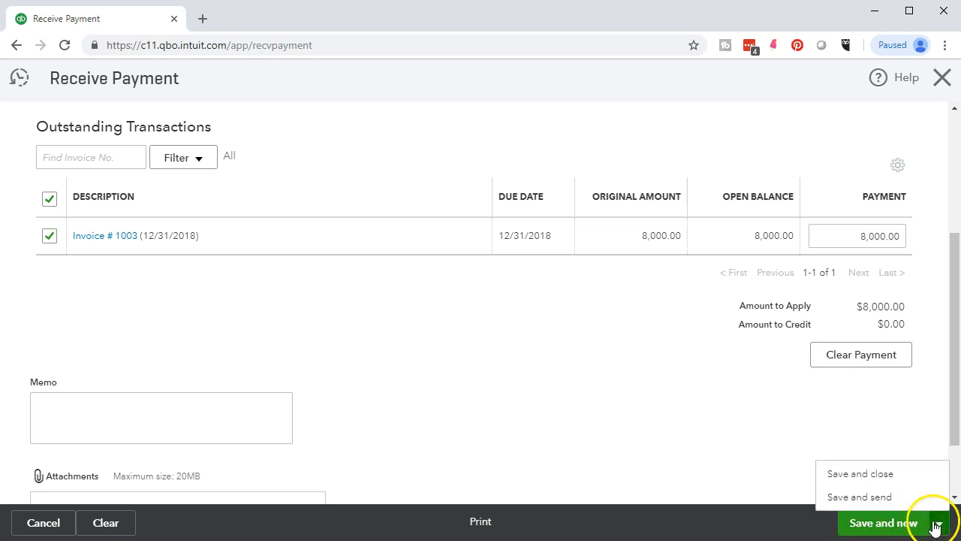
click(895, 481)
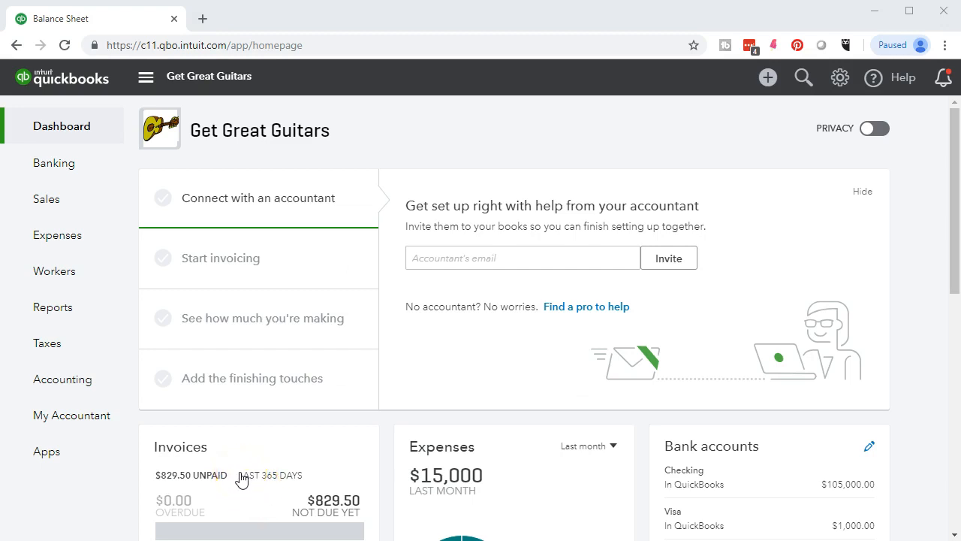
Step: Open the Balance Sheet report and run it for the period 01/01/2019 to 12/31/2019
click(60, 314)
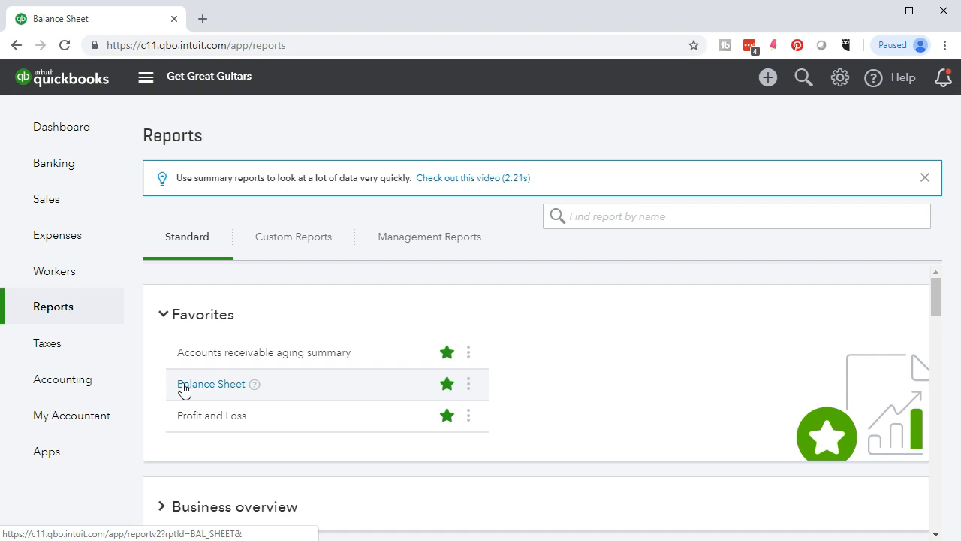
click(184, 387)
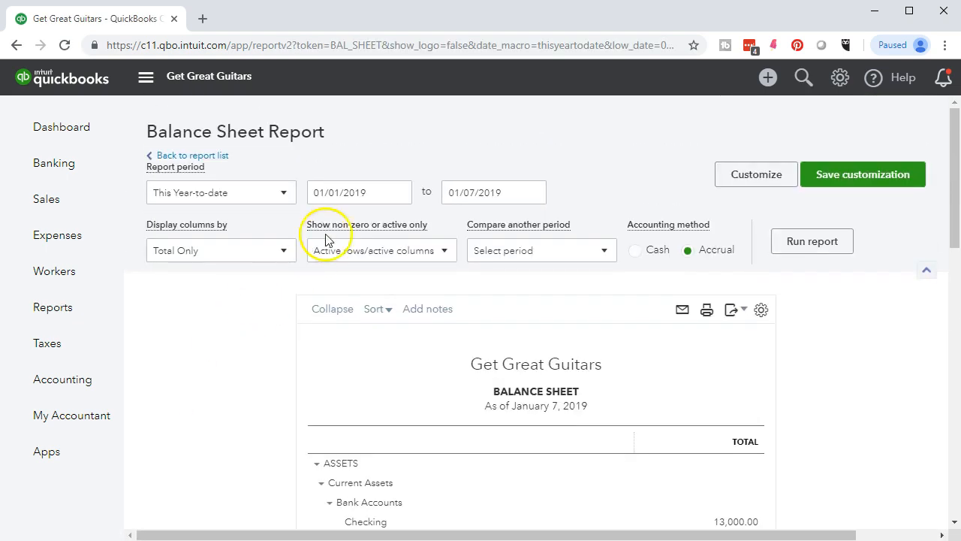
click(372, 195)
text(0)
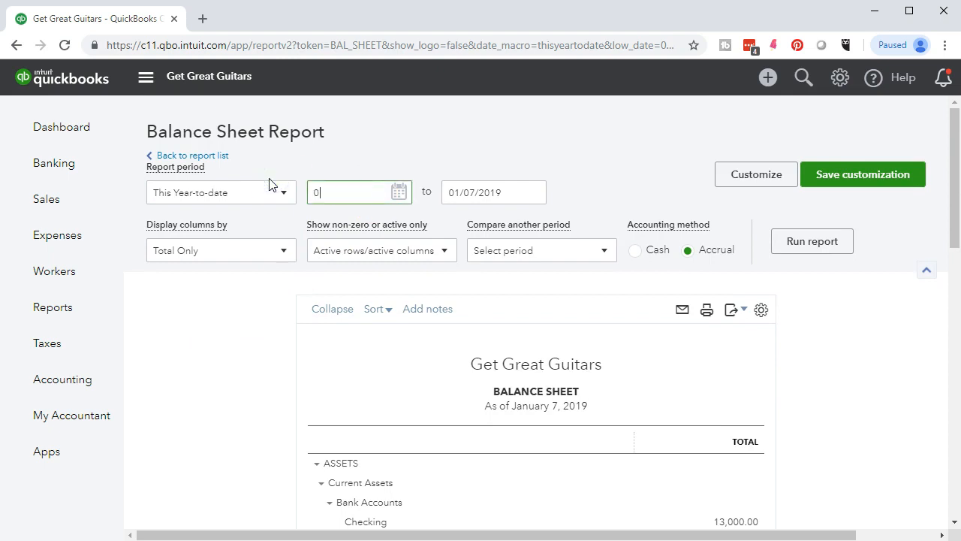
text(1/01/2019)
key(Tab)
text(12/31/201)
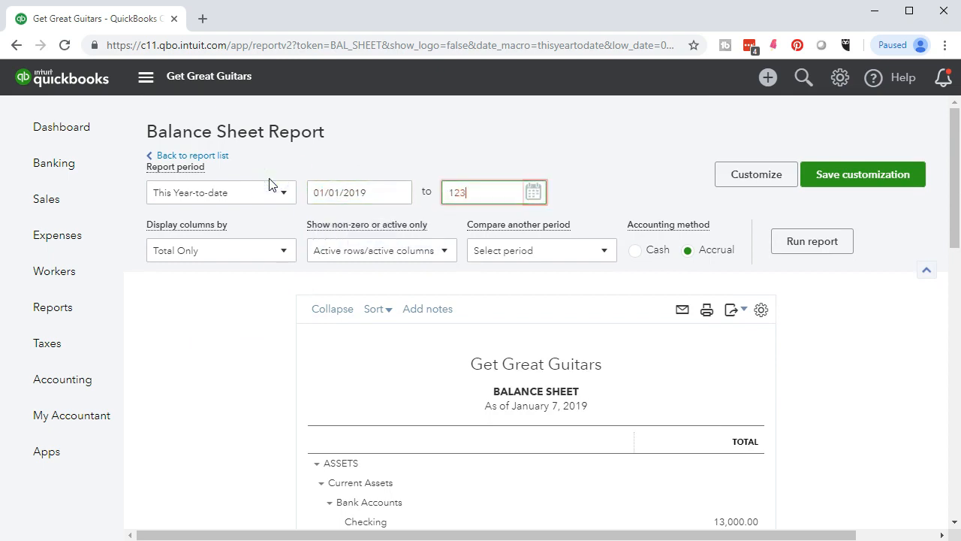
text(9)
key(Tab)
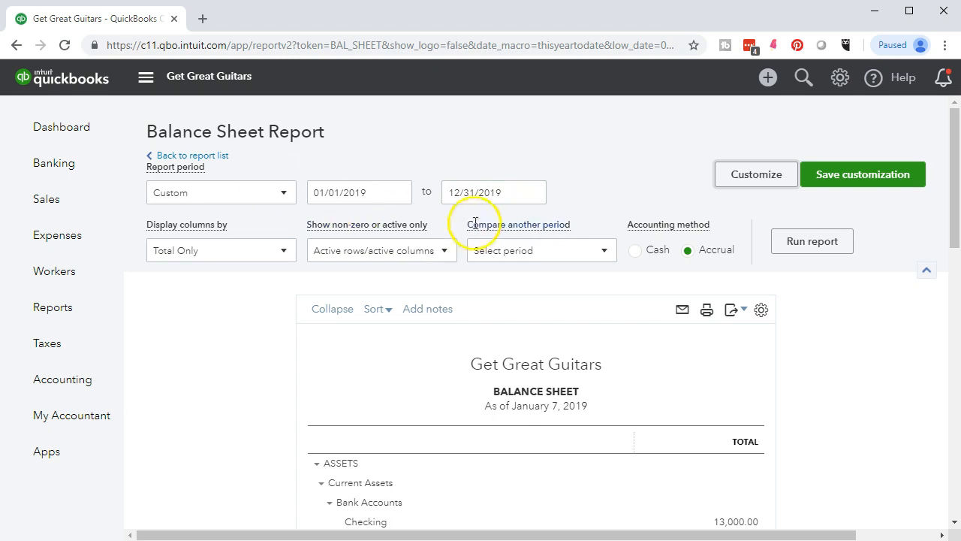
click(789, 244)
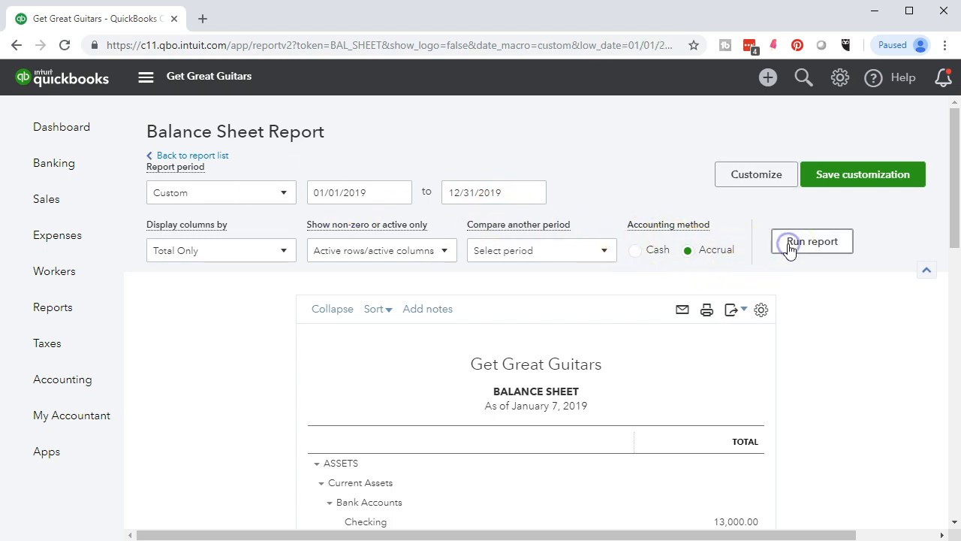
Step: Open the transaction detail behind the Undeposited Funds amount on the Balance Sheet and view its balance column
scroll(268, 392, down, 1)
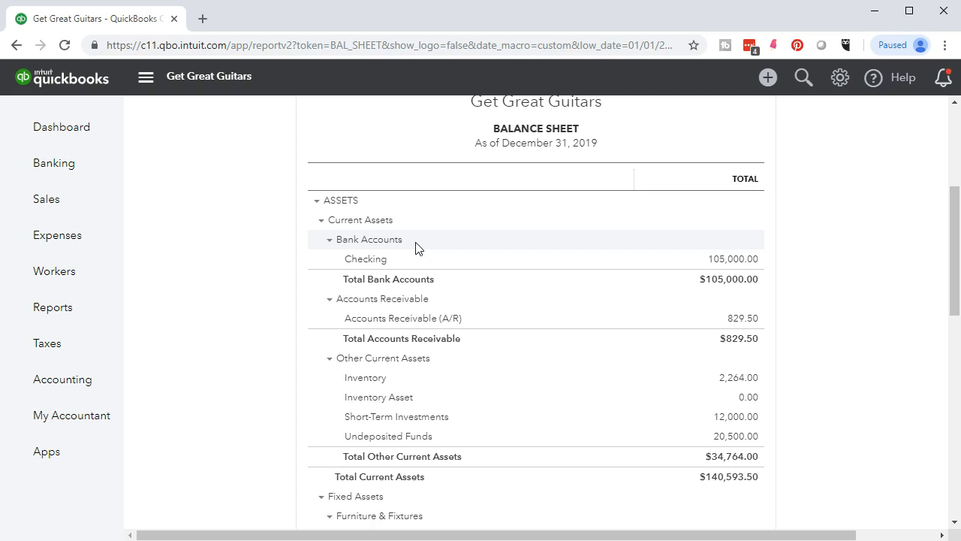
click(409, 262)
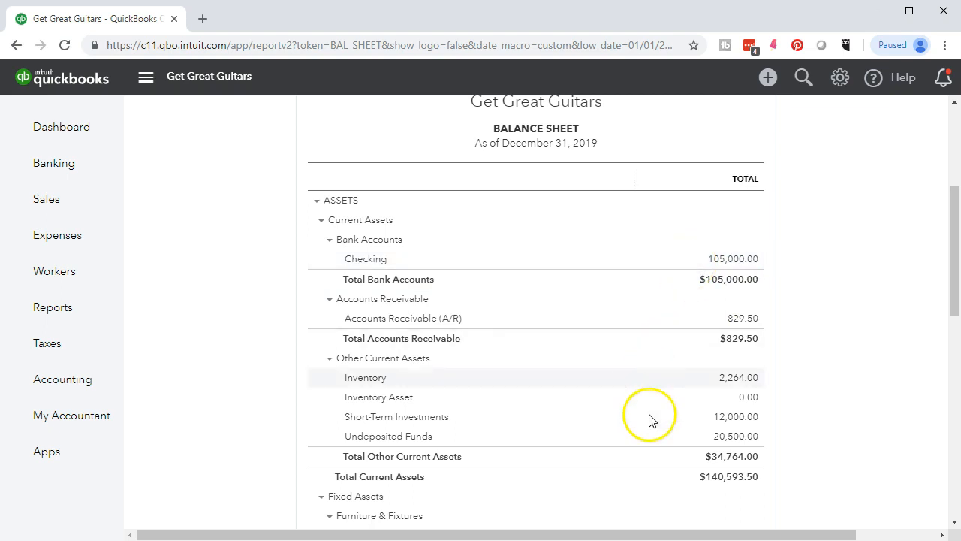
click(726, 443)
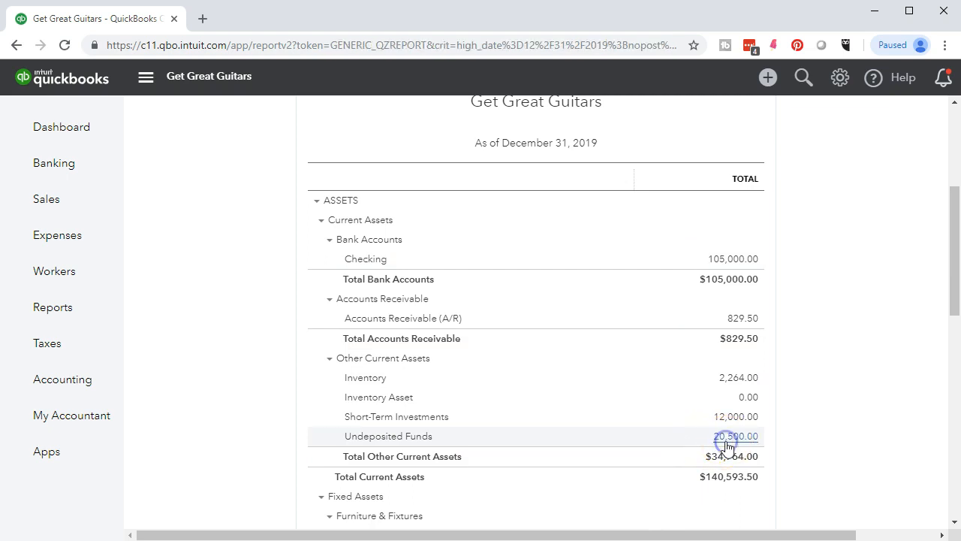
drag(650, 531, 685, 533)
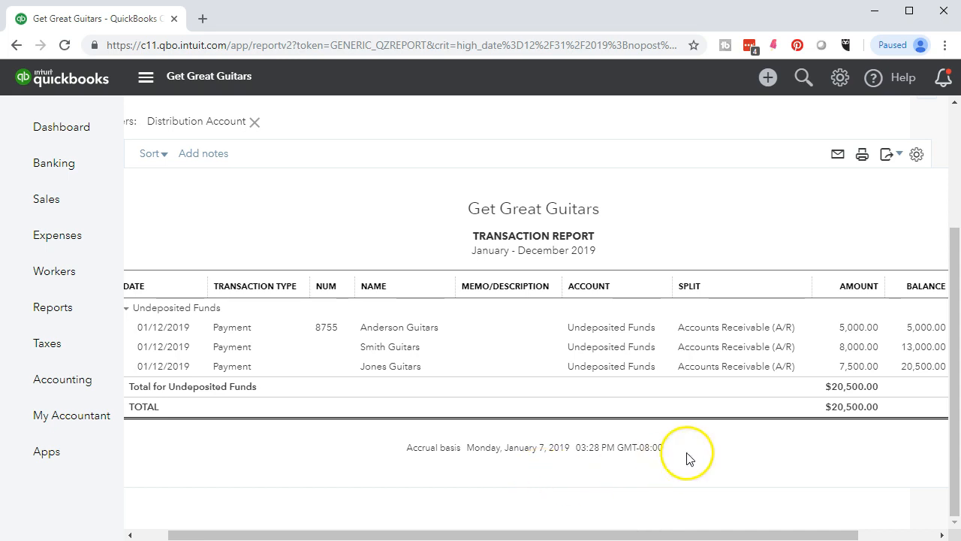
Step: Inspect the Smith Guitars payment from the Undeposited Funds detail, close it and review the report's remaining columns
click(842, 348)
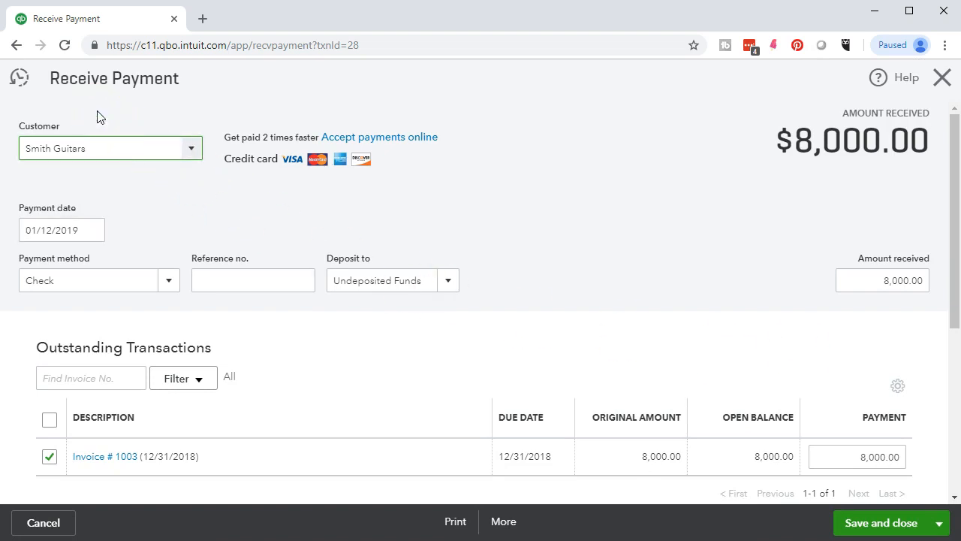
click(942, 77)
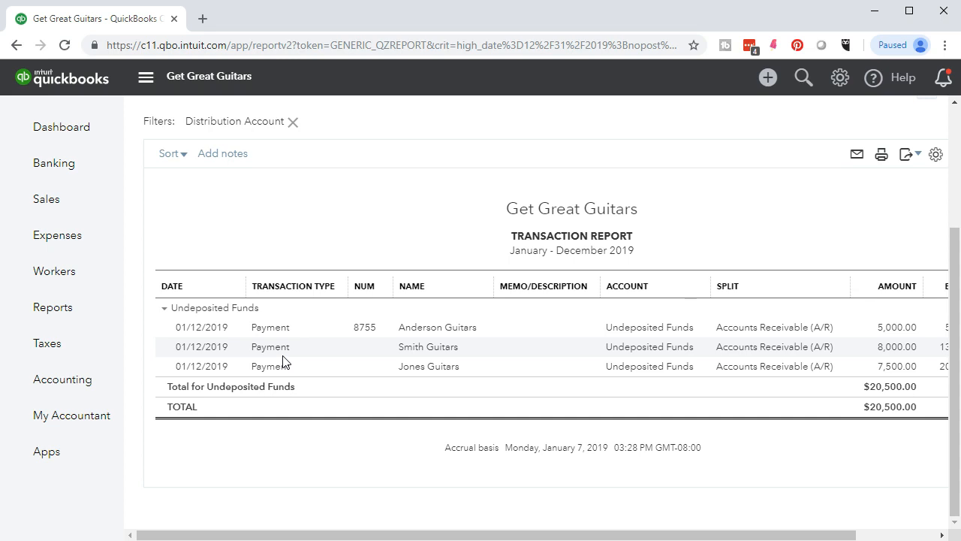
click(275, 356)
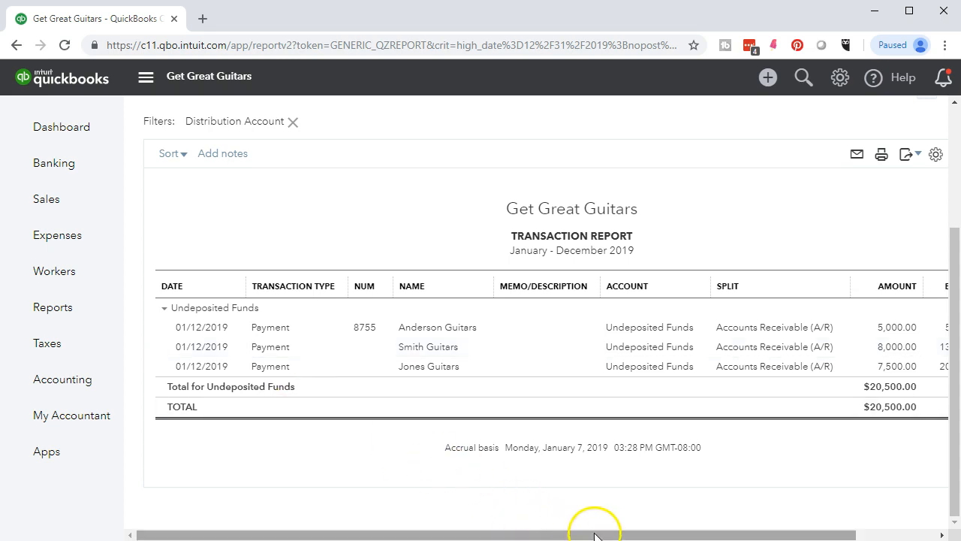
drag(594, 536, 635, 536)
click(726, 473)
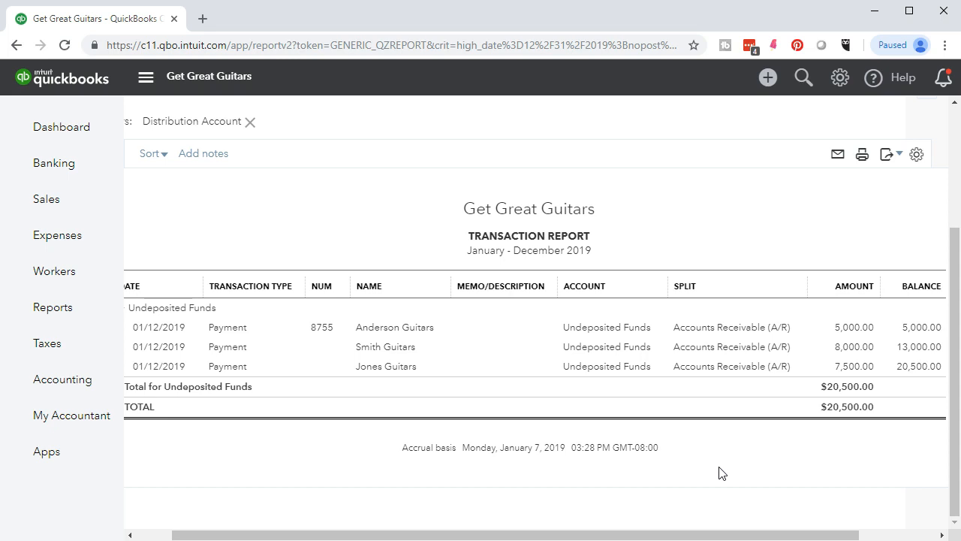
drag(717, 527, 489, 522)
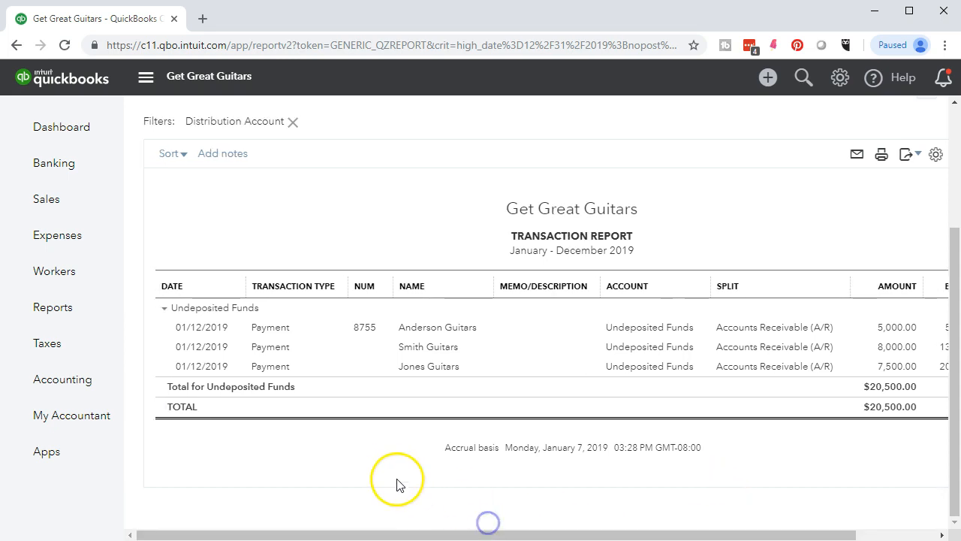
Step: Return to the Balance Sheet and open the transaction detail behind Accounts Receivable (A/R)
scroll(395, 476, up, 3)
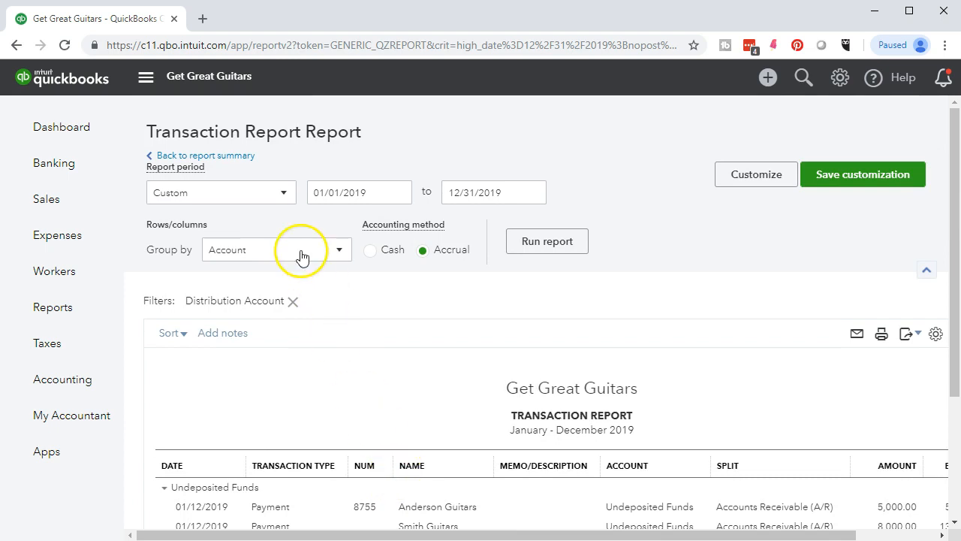
click(229, 156)
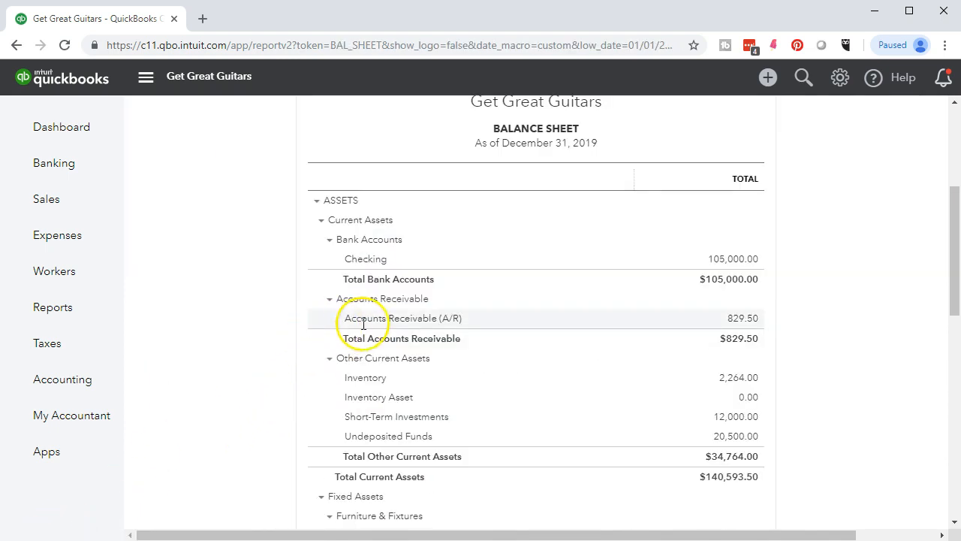
click(747, 323)
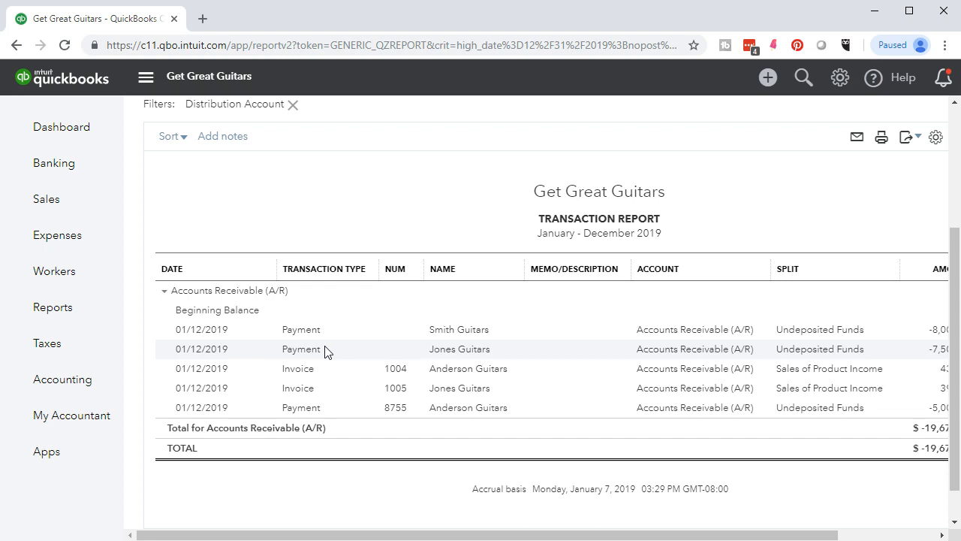
Step: Inspect the Smith Guitars payment from the Accounts Receivable detail, close it and review the amount and balance columns
click(308, 336)
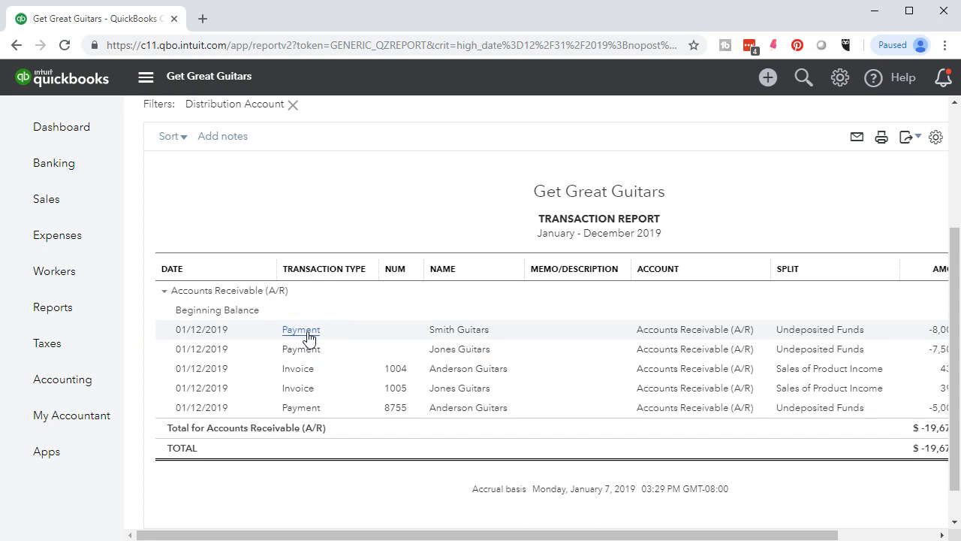
click(308, 336)
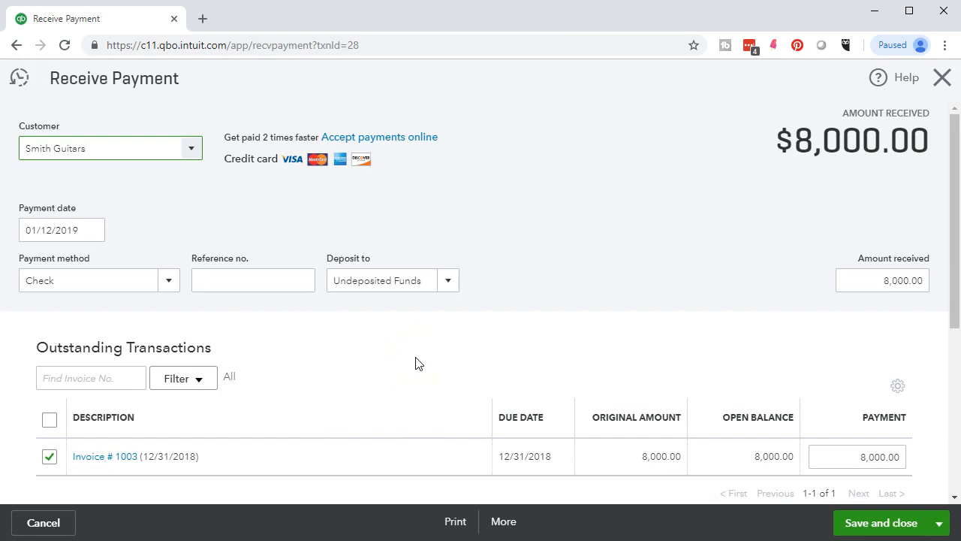
click(942, 78)
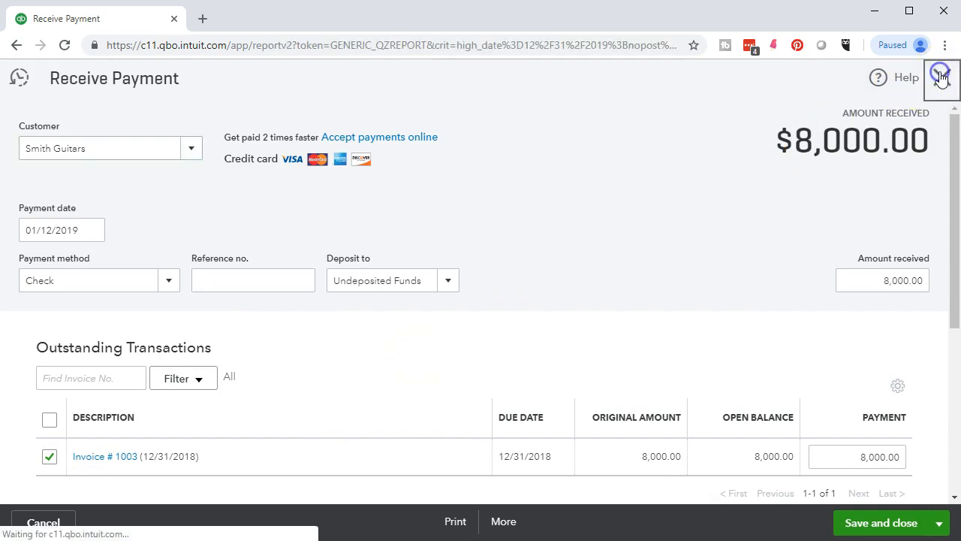
drag(826, 534, 898, 536)
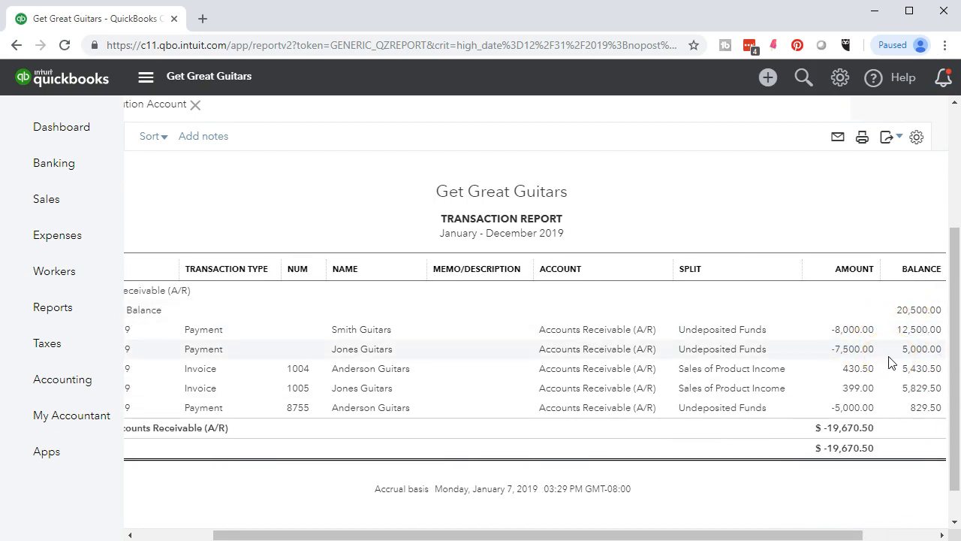
drag(840, 535, 761, 536)
click(320, 473)
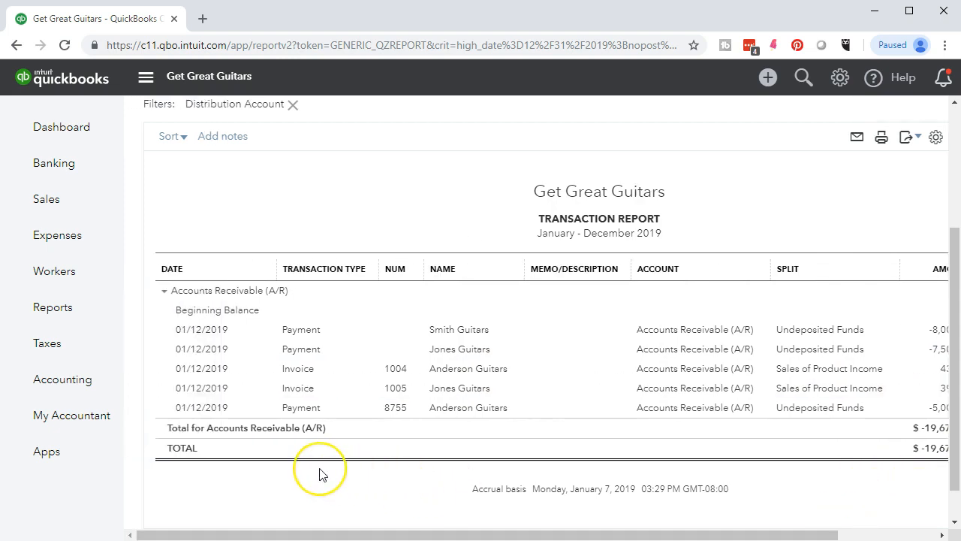
Step: Go back from the Accounts Receivable detail to the assets section of the Balance Sheet
scroll(319, 473, up, 3)
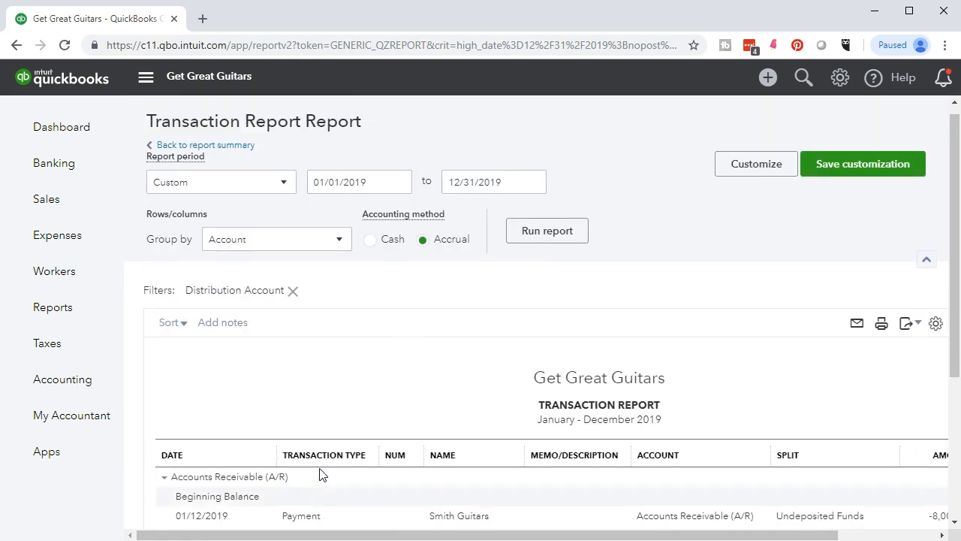
click(235, 161)
scroll(247, 271, down, 3)
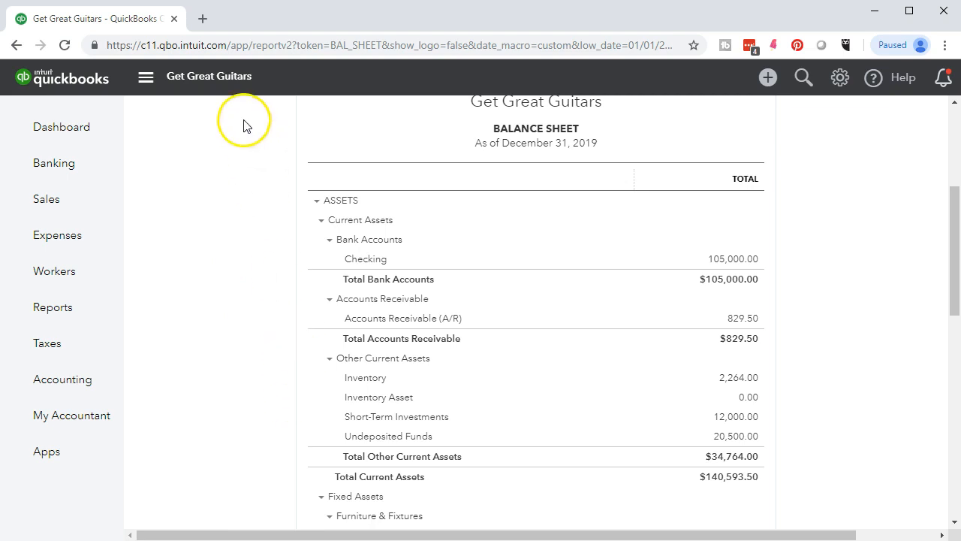
Step: Duplicate the browser tab showing the Balance Sheet and move the original tab after the copy
click(136, 21)
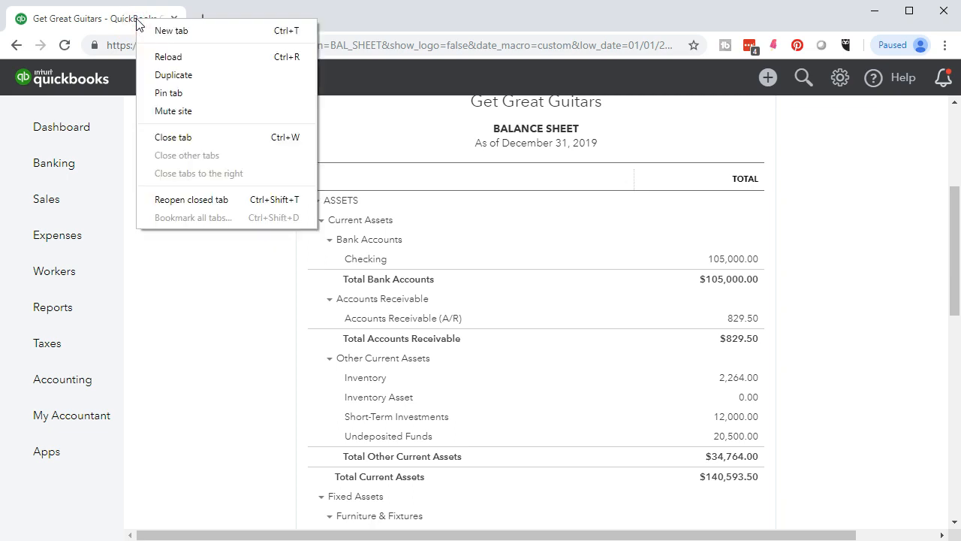
click(164, 76)
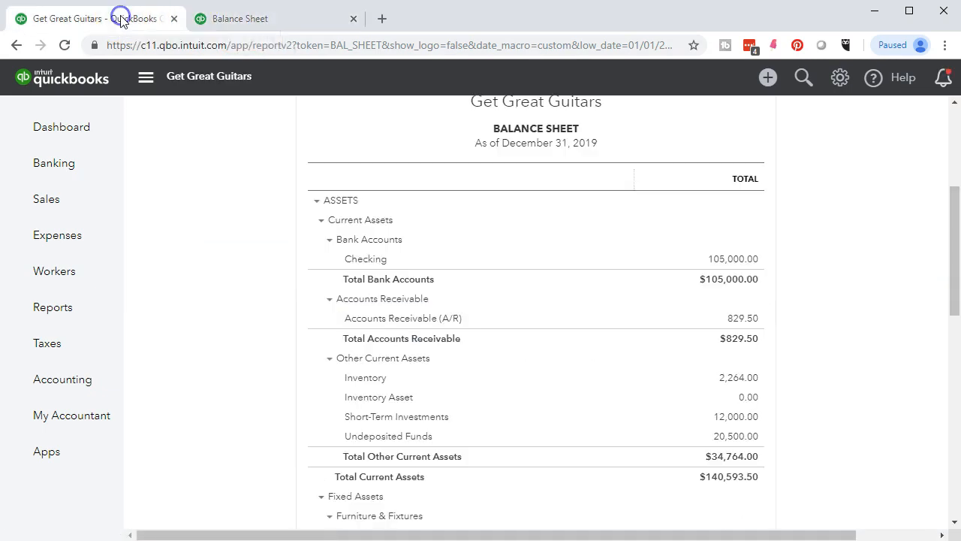
click(121, 19)
drag(121, 19, 276, 33)
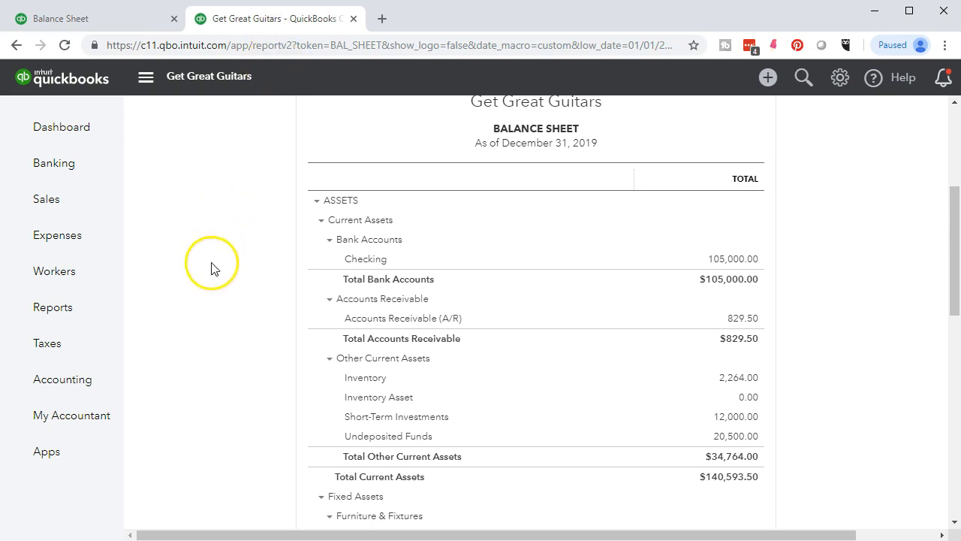
Step: Open the Customer Balance Detail report from the "Who owes you" group of standard reports
click(65, 315)
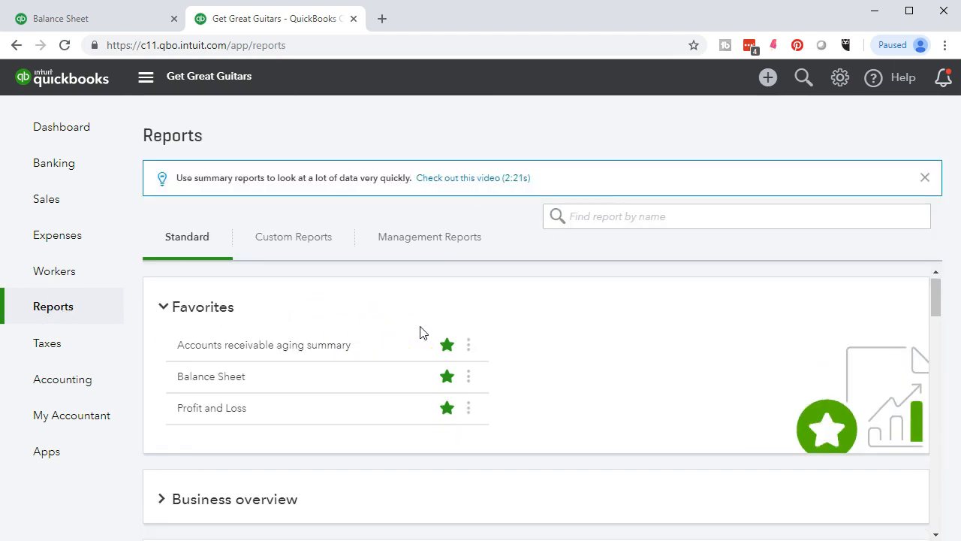
scroll(421, 333, down, 2)
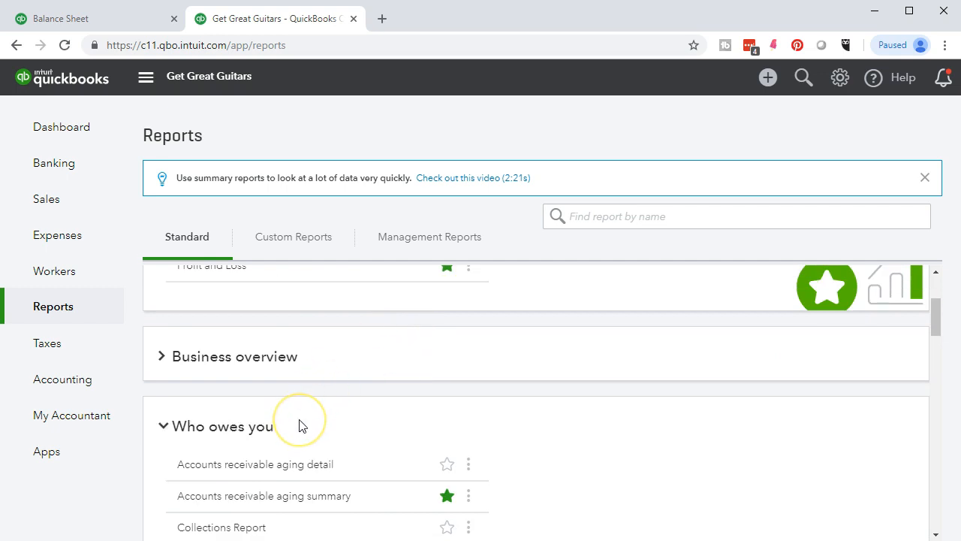
scroll(300, 426, down, 1)
click(159, 353)
click(159, 353)
scroll(160, 357, down, 1)
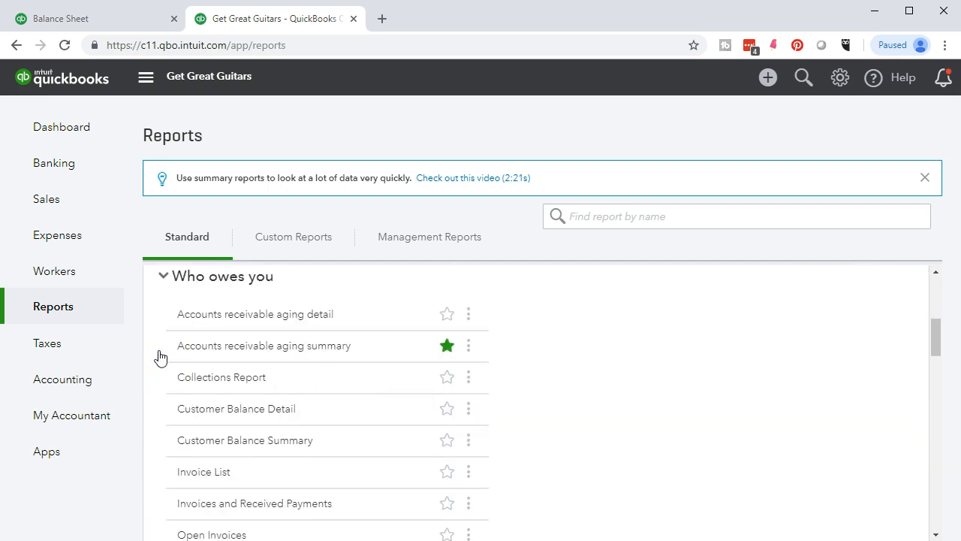
scroll(160, 357, down, 1)
click(157, 360)
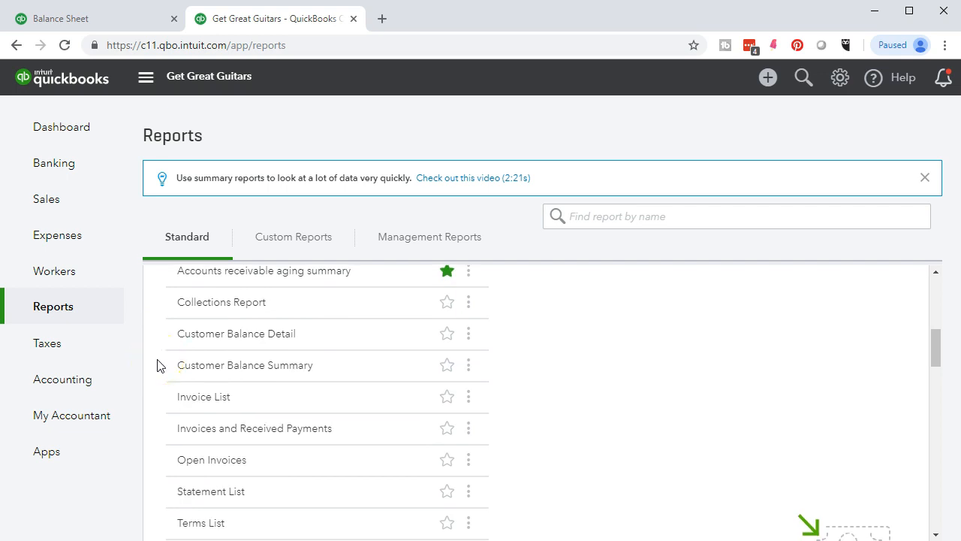
scroll(157, 366, up, 1)
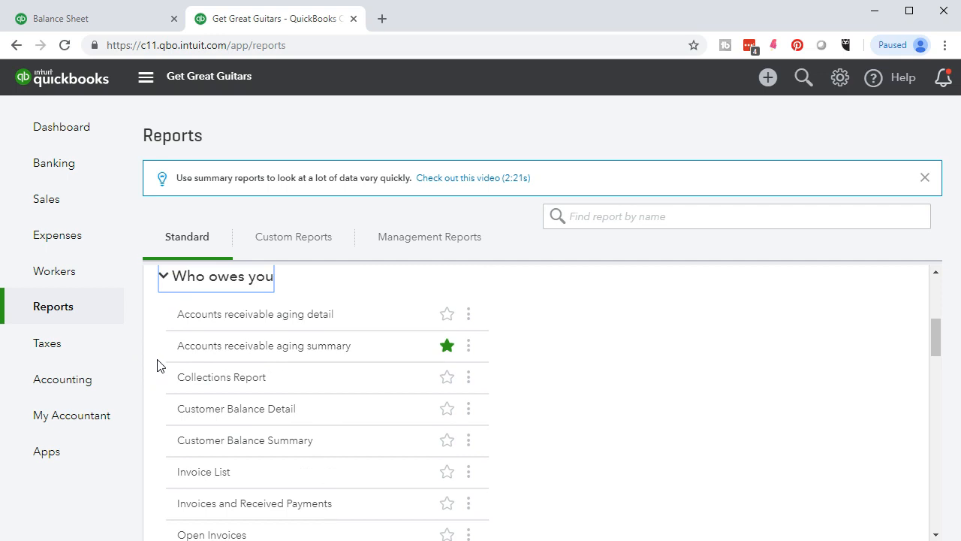
click(226, 413)
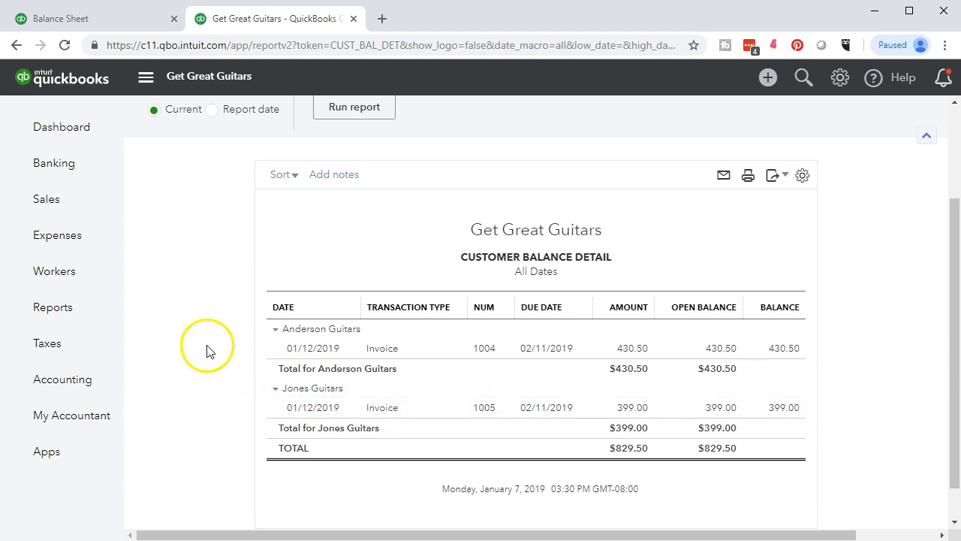
Step: Go to the customer list under Sales and open the Jones Guitars customer record
click(58, 204)
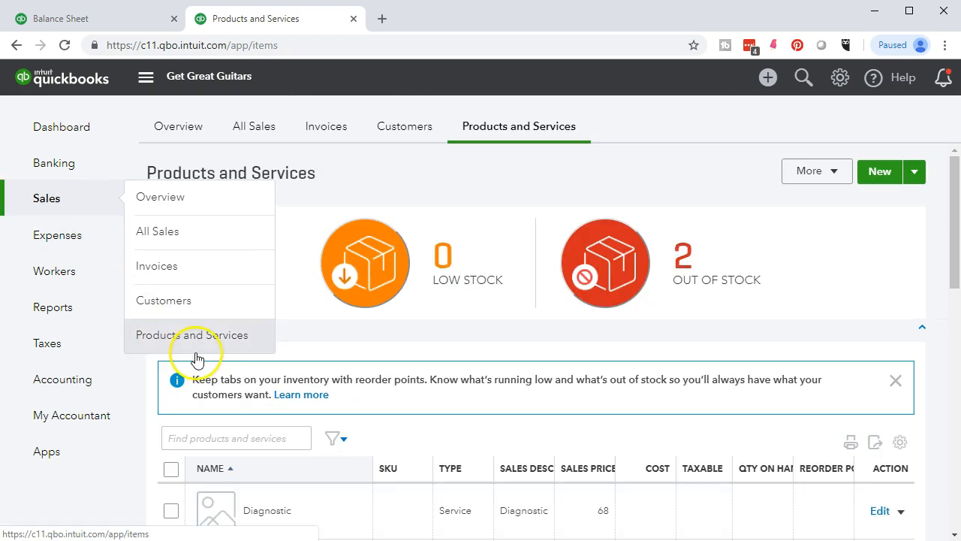
click(398, 132)
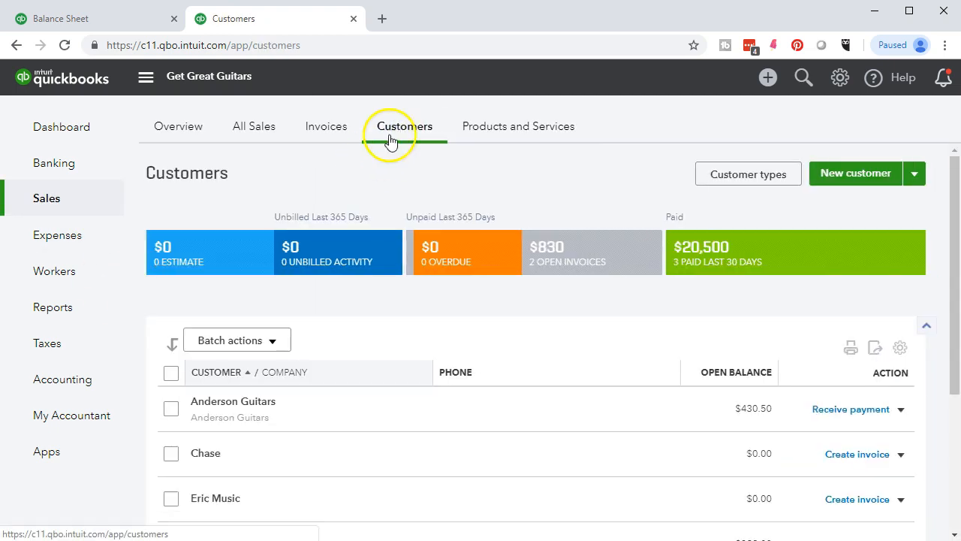
scroll(243, 380, down, 1)
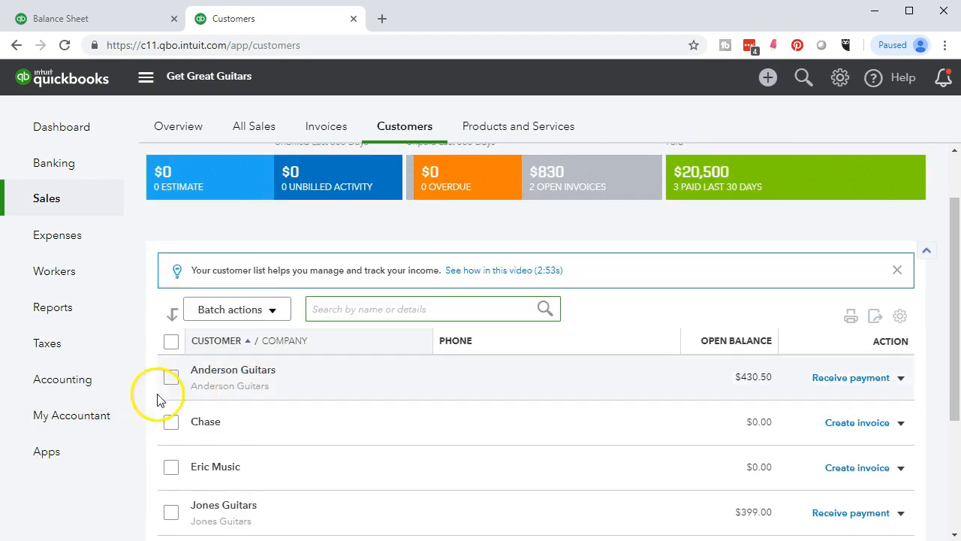
scroll(171, 389, down, 1)
scroll(159, 396, down, 1)
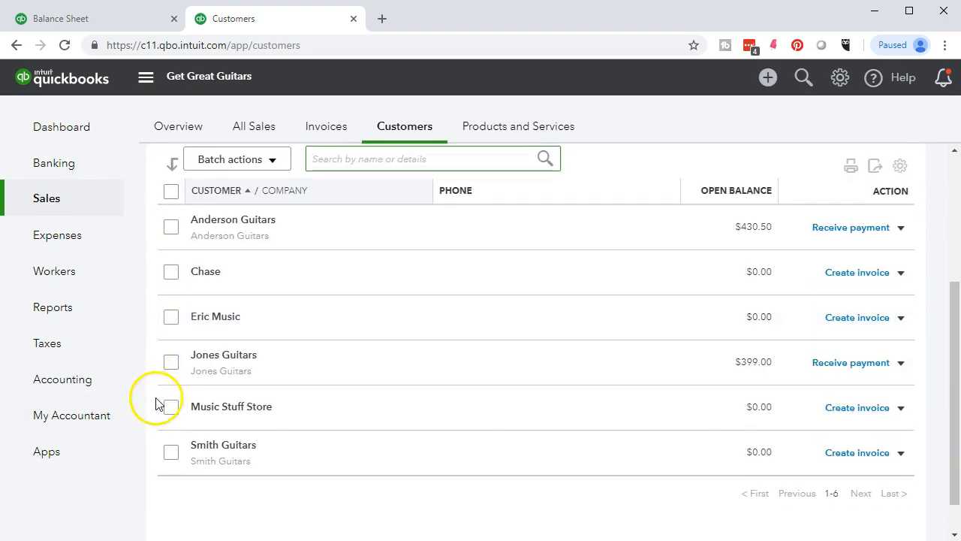
click(216, 358)
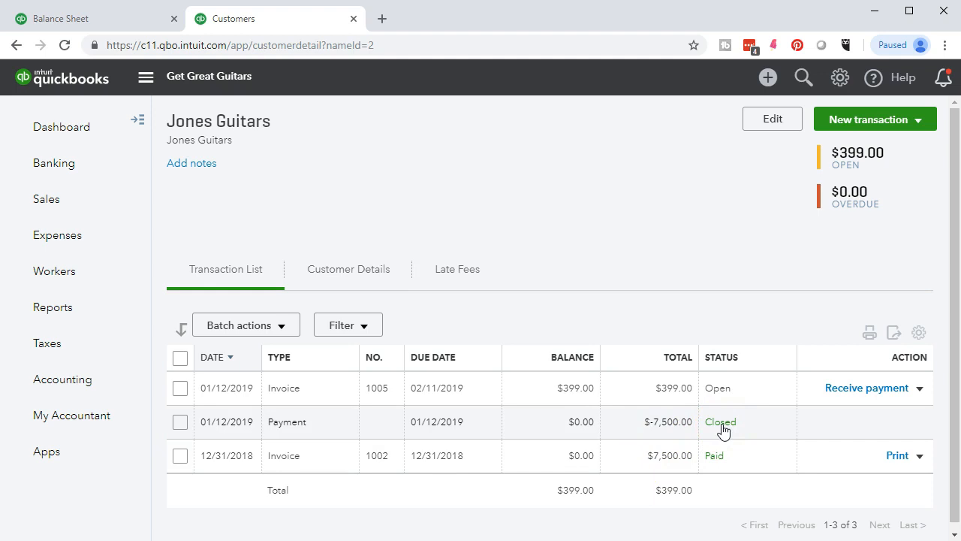
Step: Open Jones Guitars' paid invoice 1002, trace it to its linked payment, review the outstanding transactions and close the payment form
click(713, 464)
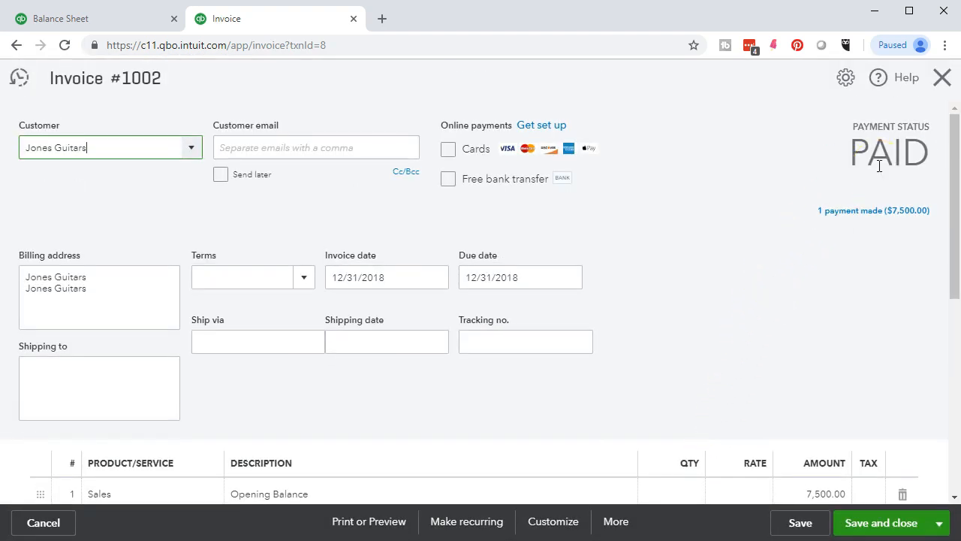
click(855, 212)
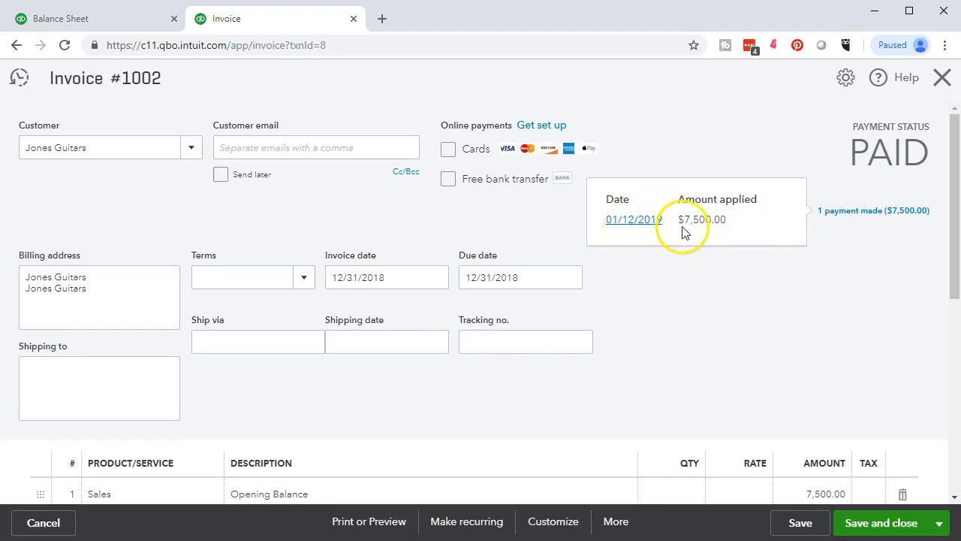
click(641, 220)
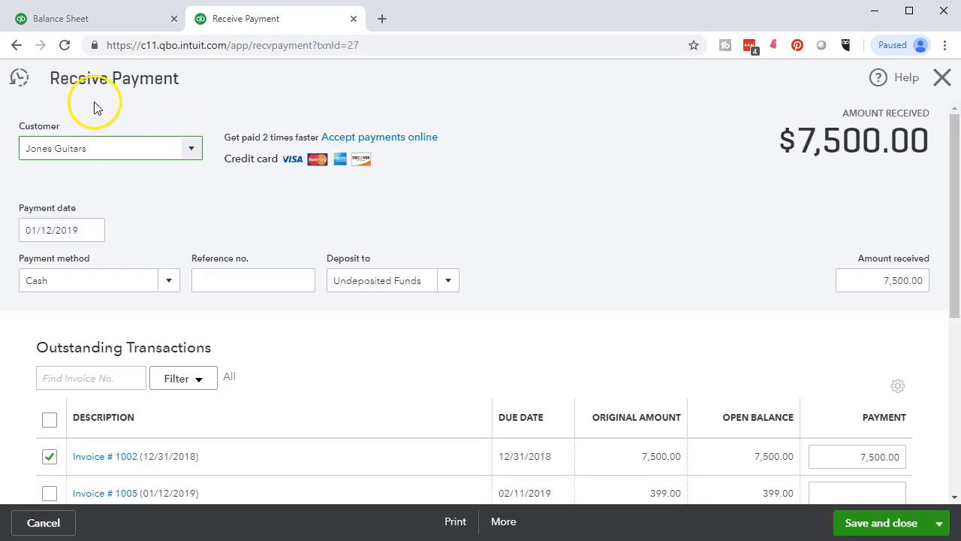
scroll(278, 348, down, 2)
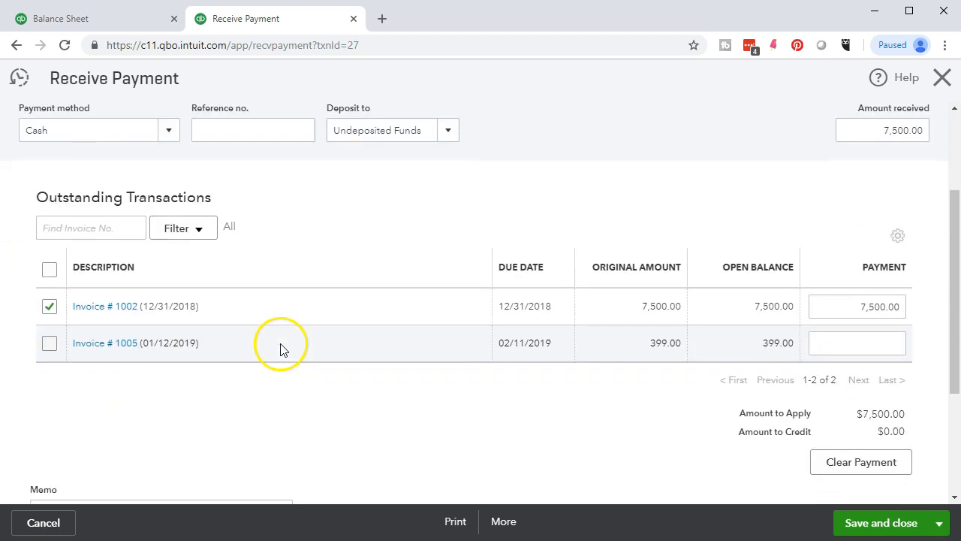
click(941, 78)
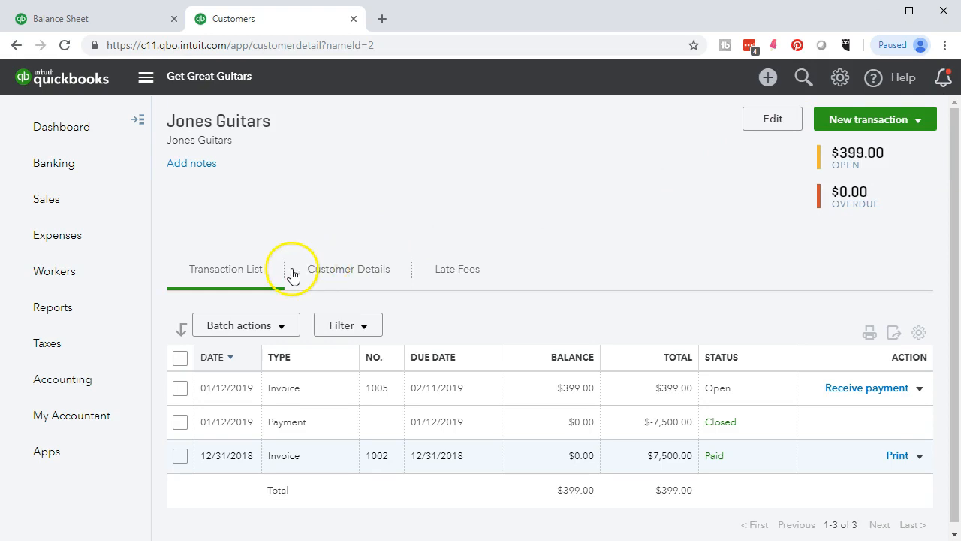
Step: Return to the customer list and open the Smith Guitars customer record
mouse_move(62, 200)
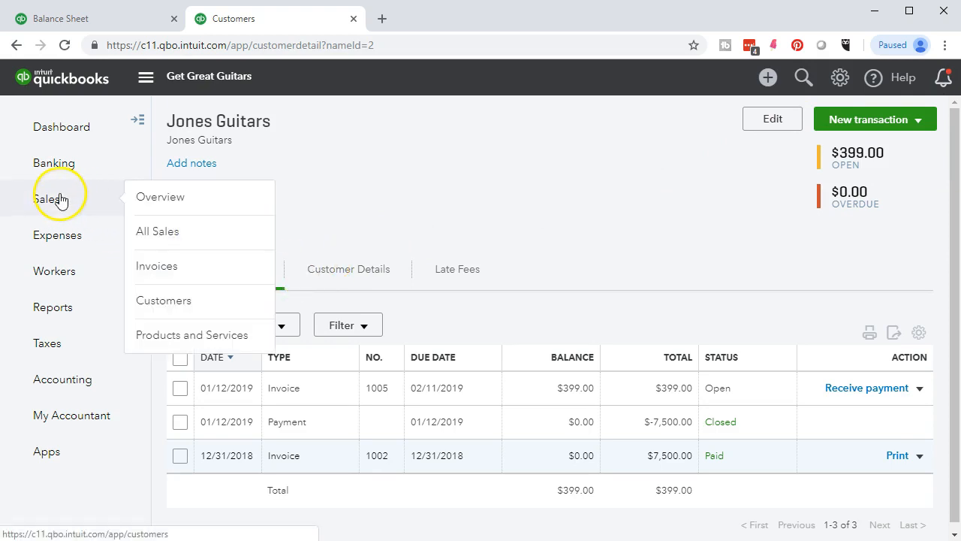
click(173, 301)
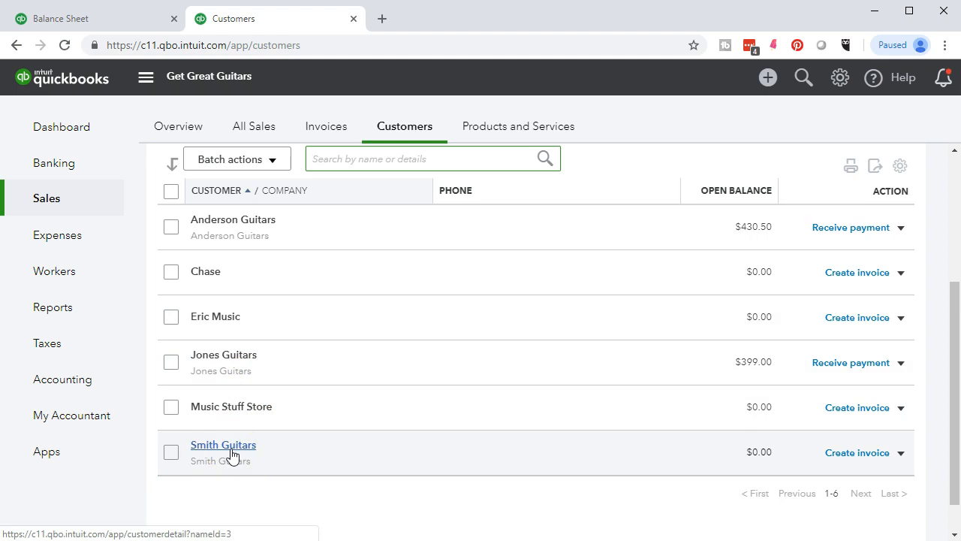
click(225, 447)
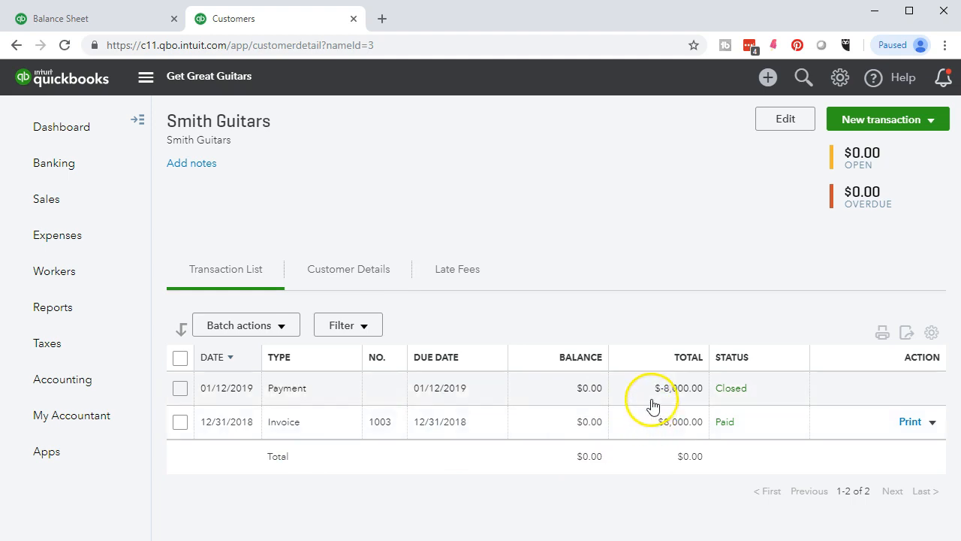
Step: Open the closed Smith Guitars payment, follow it to invoice 1003 and show the payment applied to that invoice
click(730, 398)
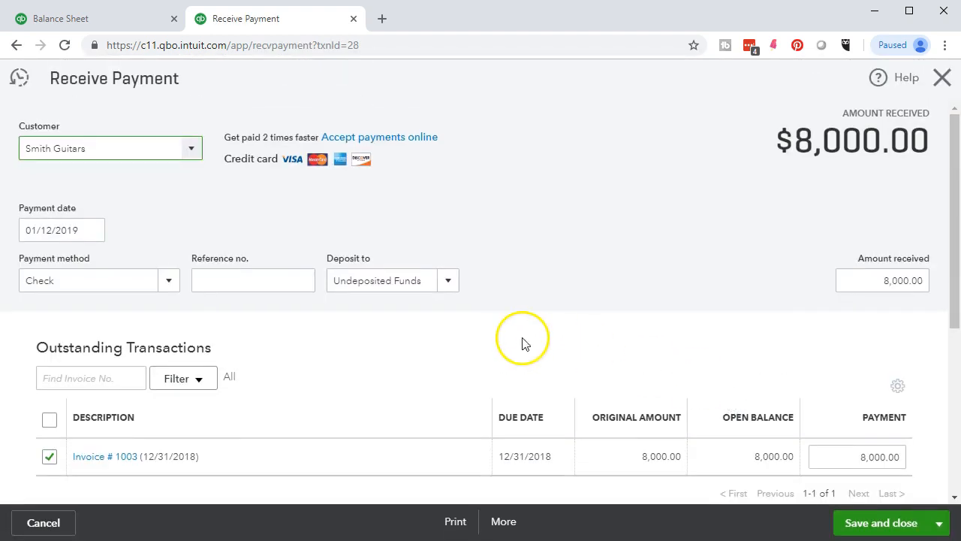
scroll(521, 353, down, 1)
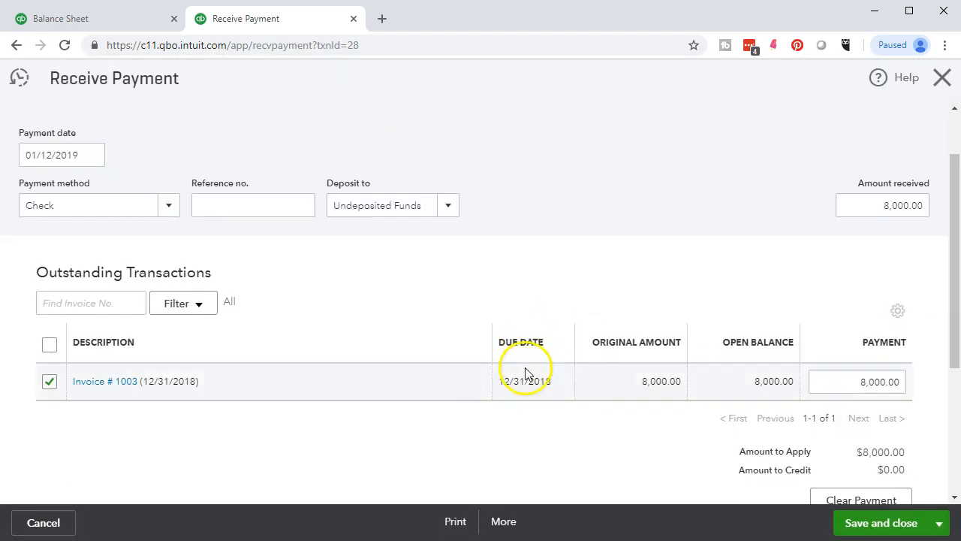
click(97, 382)
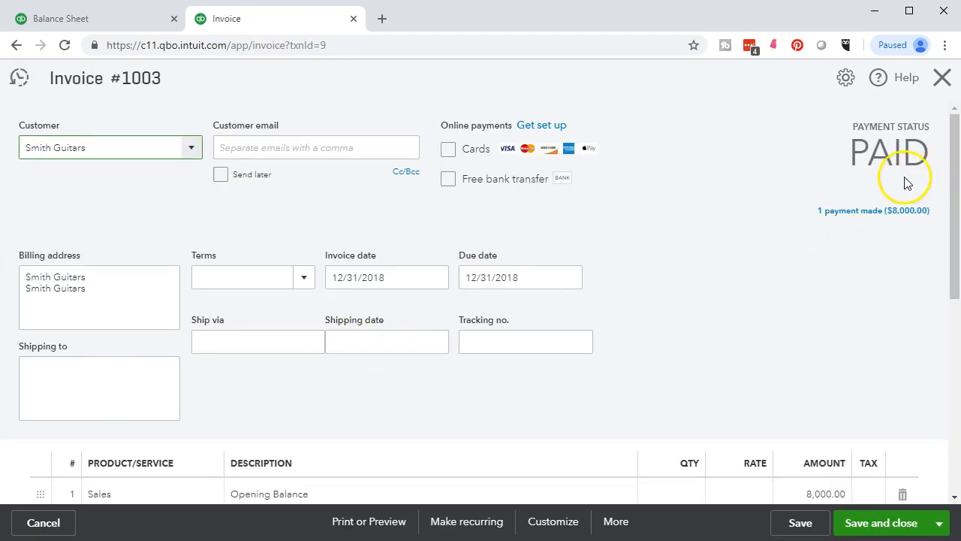
click(864, 213)
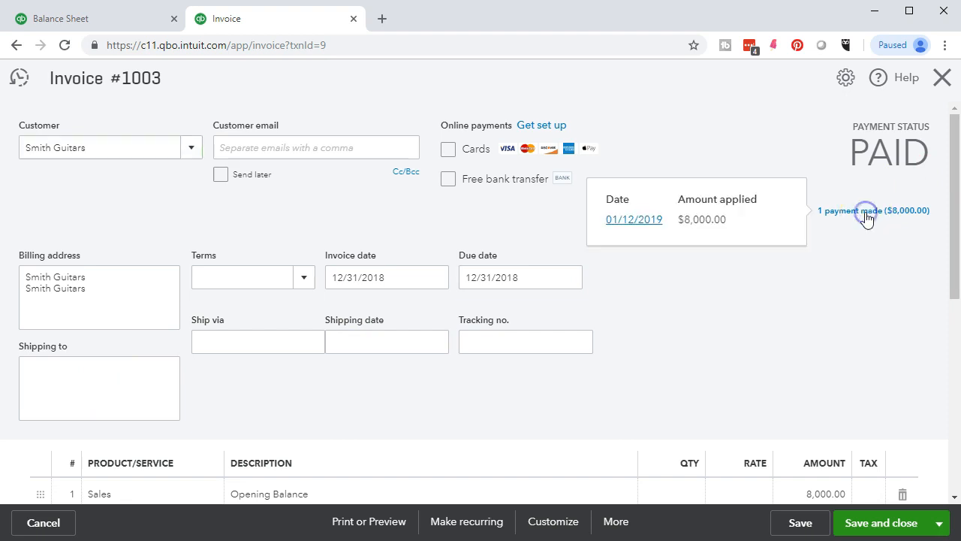